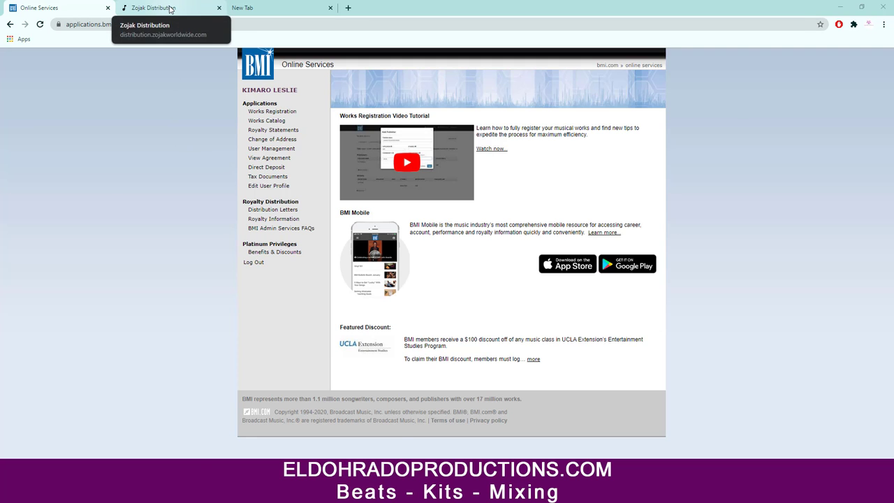
- Open the delivered Party Vybes single's details page from the Zojak Distribution catalog
{"action": "left_click", "coordinate": [170, 9]}
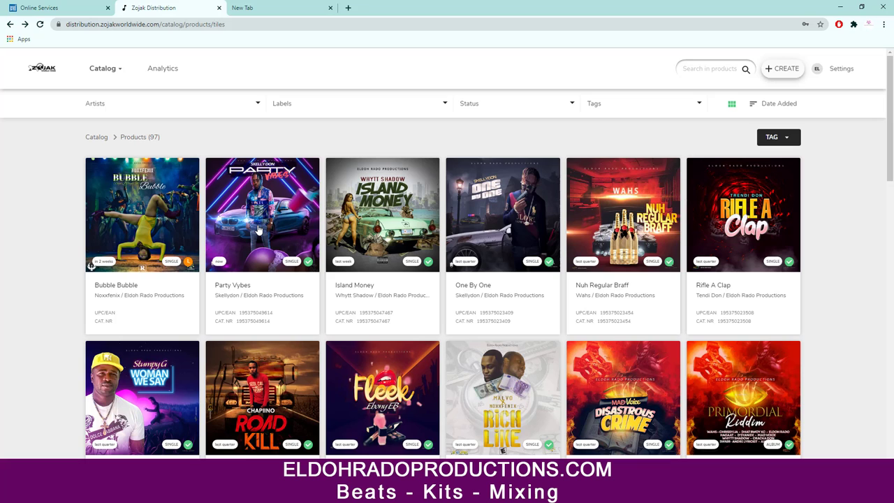
{"action": "left_click", "coordinate": [258, 230]}
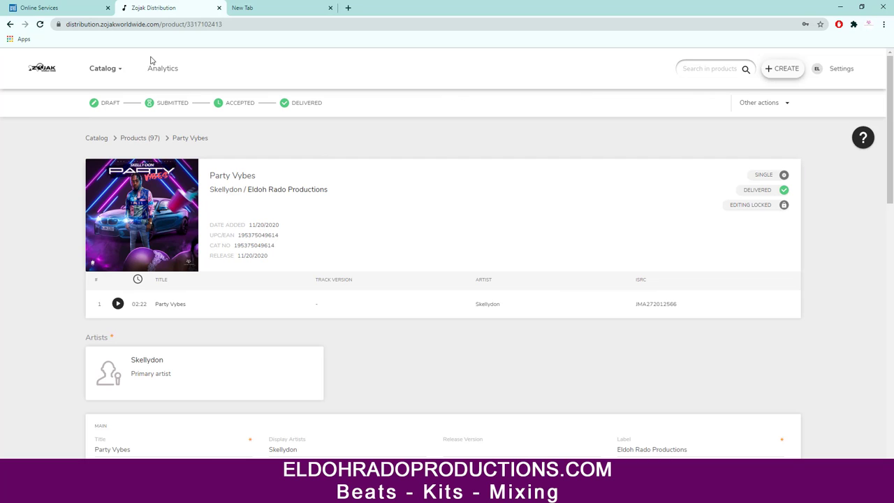
- Add a new work under Works Registration, classified as All Other Genres, and continue to basic info
{"action": "left_click", "coordinate": [77, 13]}
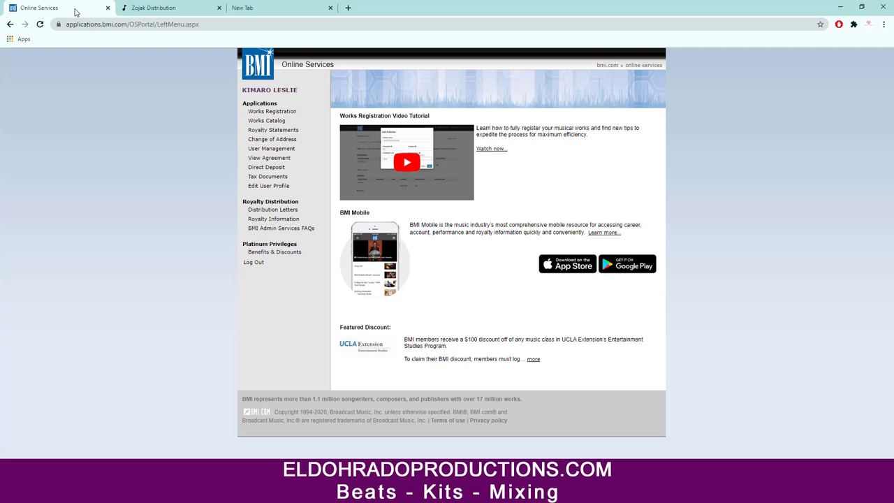
{"action": "left_click", "coordinate": [284, 113]}
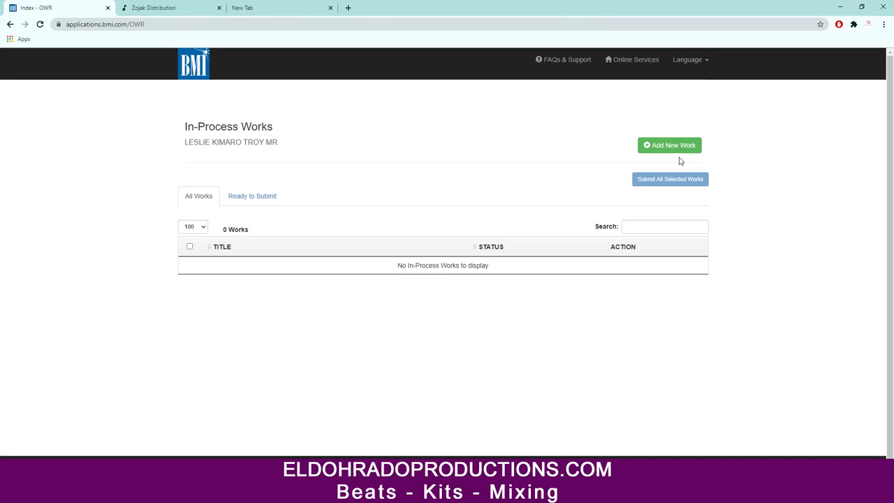
{"action": "left_click", "coordinate": [669, 146]}
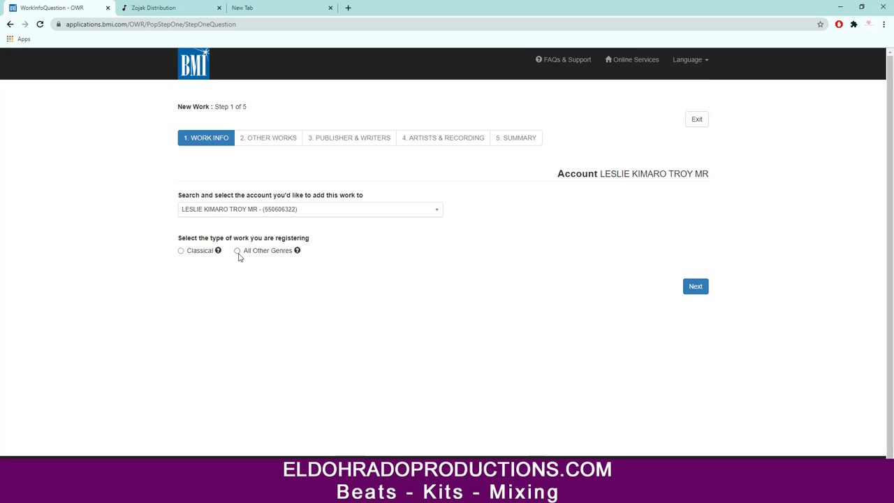
{"action": "left_click", "coordinate": [238, 252]}
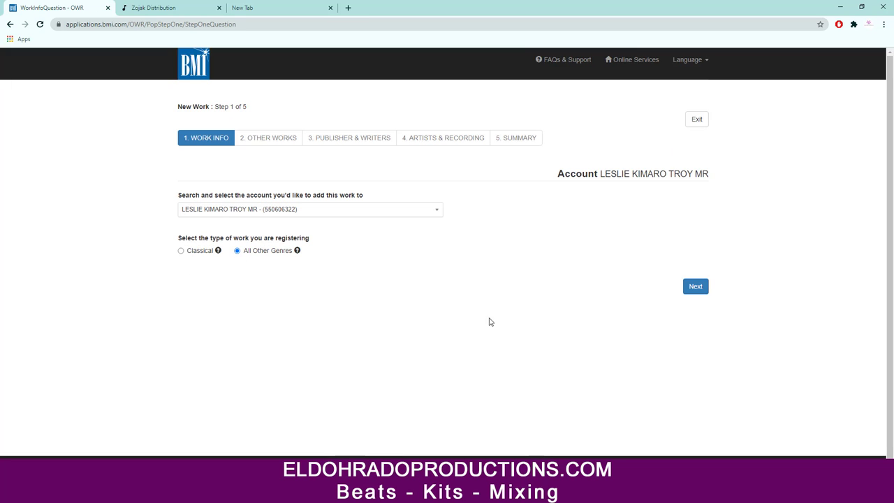
{"action": "left_click", "coordinate": [691, 292]}
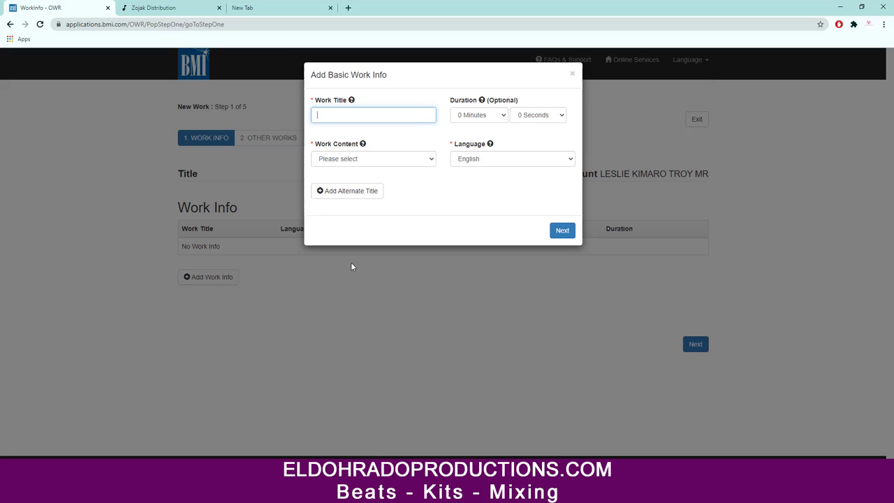
- Copy the title PARTY VYBES from Zojak into the BMI Work Title field
{"action": "left_click", "coordinate": [155, 8]}
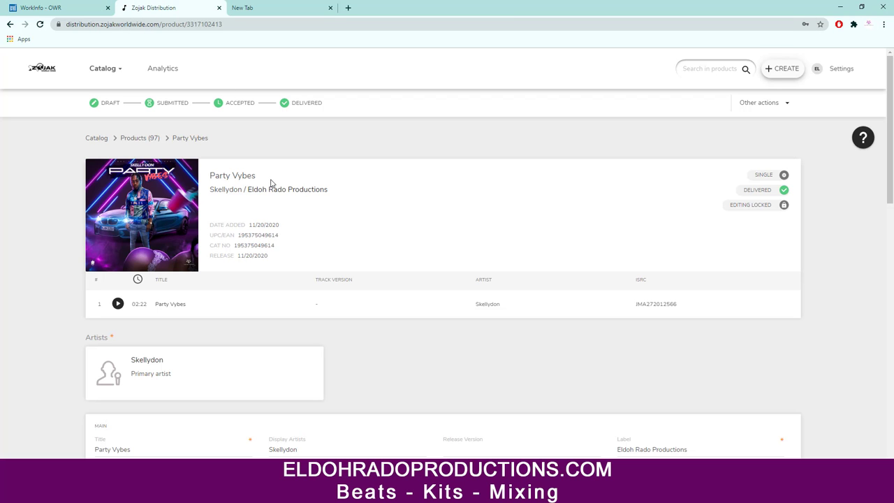
{"action": "left_click_drag", "start_coordinate": [260, 177], "coordinate": [211, 176]}
{"action": "right_click", "coordinate": [211, 176]}
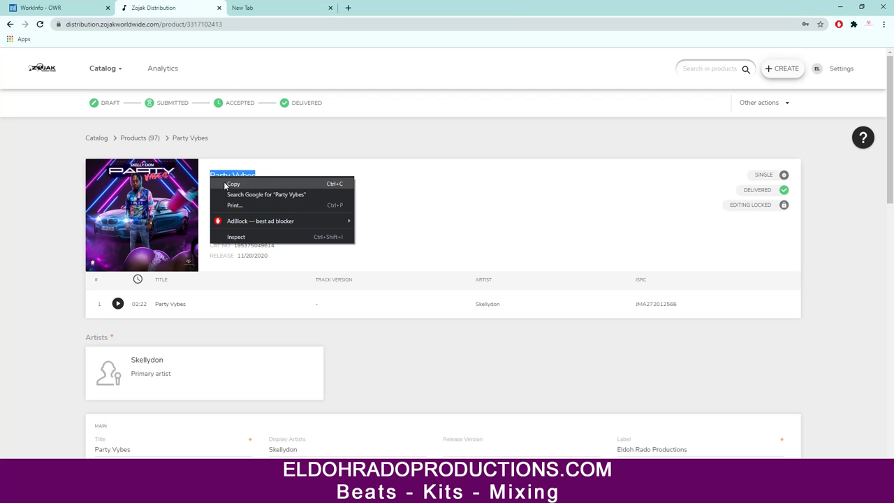
{"action": "left_click", "coordinate": [227, 183]}
{"action": "left_click", "coordinate": [42, 8]}
{"action": "left_click", "coordinate": [343, 116]}
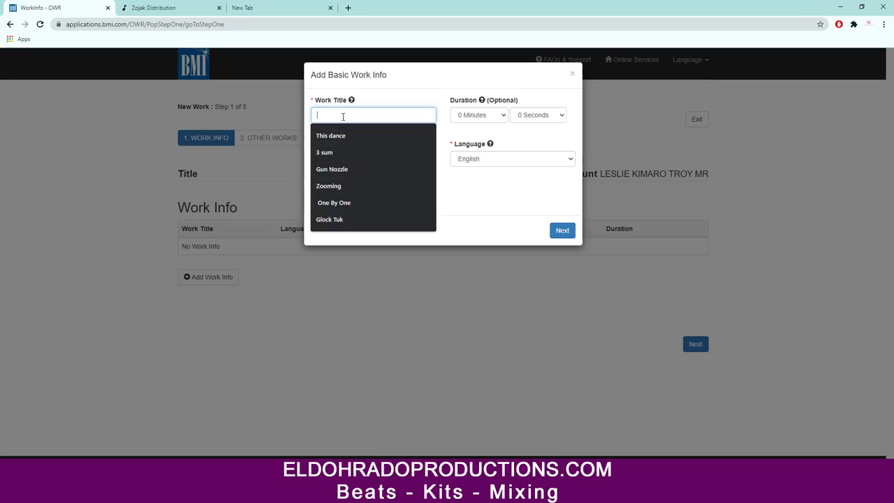
{"action": "key", "text": "ctrl+v"}
- Set duration to 2 minutes 22 seconds and work content to Music and Lyrics
{"action": "left_click", "coordinate": [470, 118]}
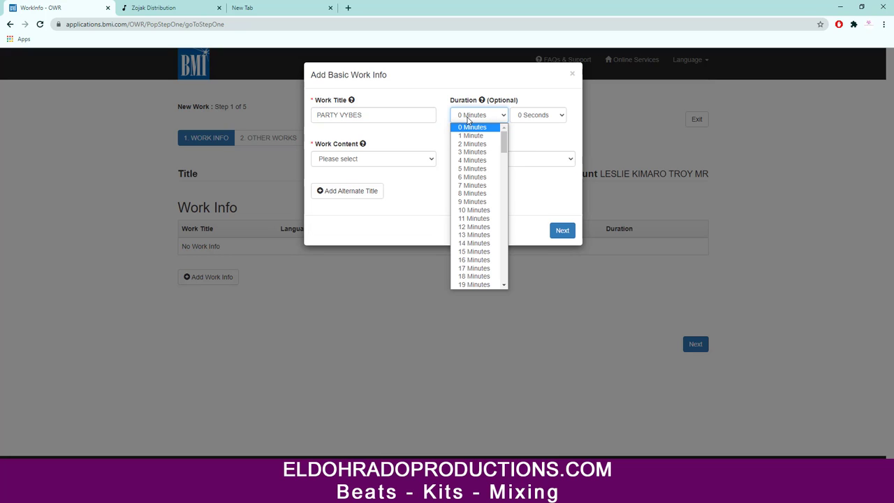
{"action": "left_click", "coordinate": [473, 144]}
{"action": "left_click", "coordinate": [537, 115]}
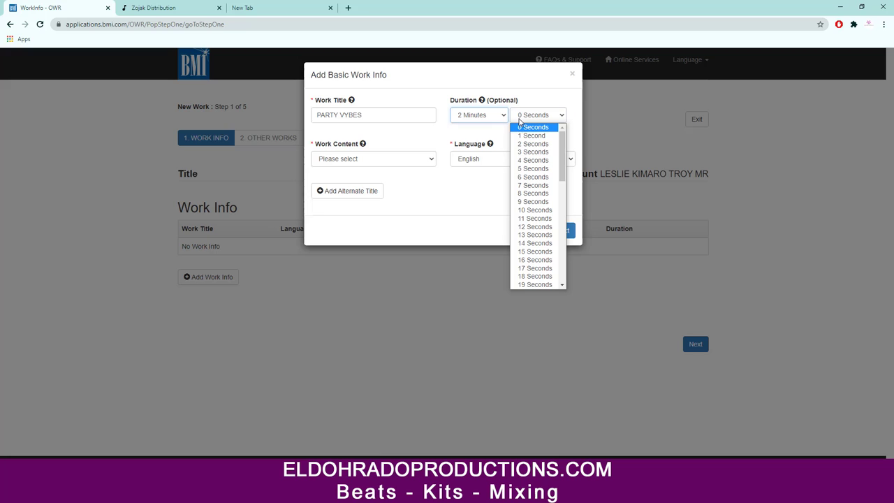
{"action": "left_click_drag", "start_coordinate": [560, 155], "coordinate": [560, 177]}
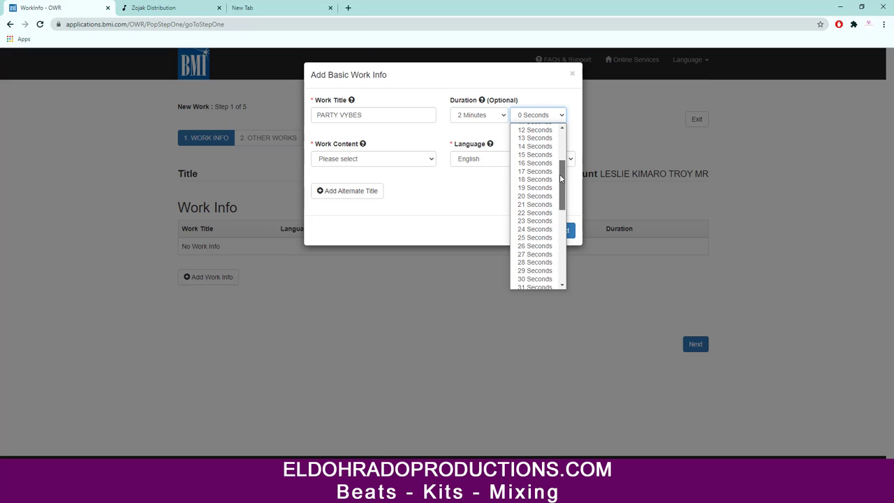
{"action": "left_click", "coordinate": [528, 211]}
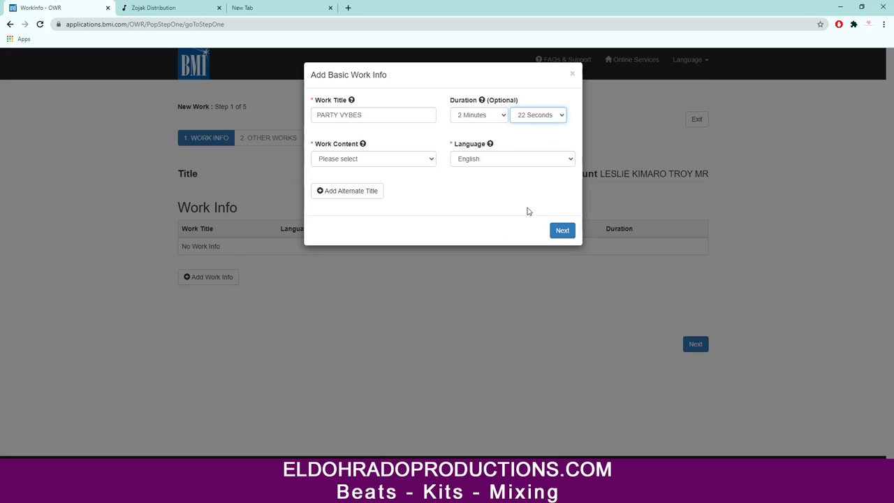
{"action": "left_click", "coordinate": [392, 160]}
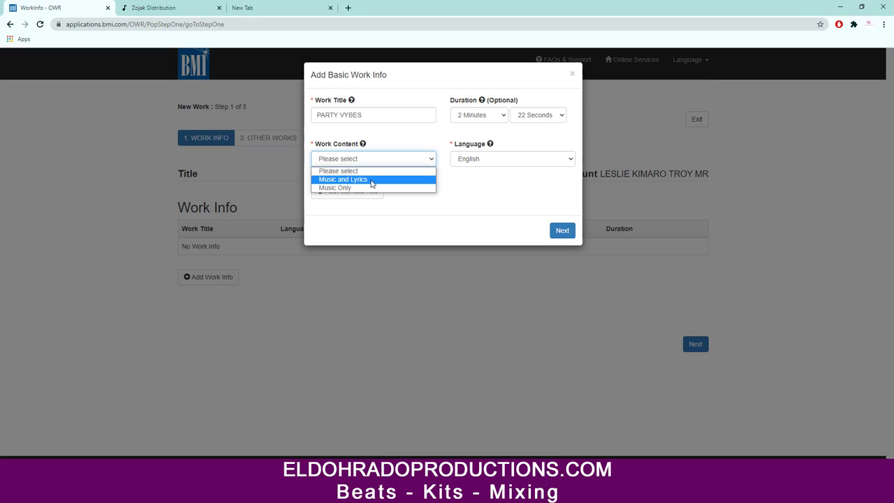
{"action": "left_click", "coordinate": [371, 181]}
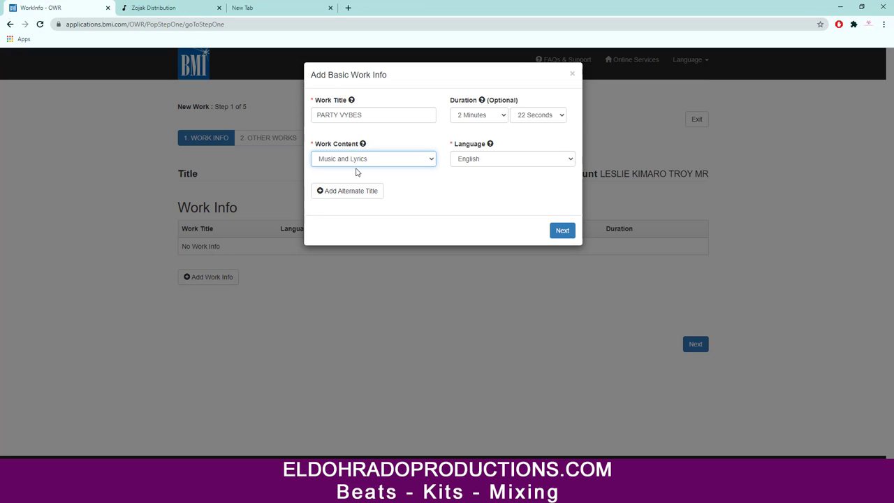
- Save the basic work info and answer No to samples/medleys and public domain
{"action": "left_click", "coordinate": [563, 236]}
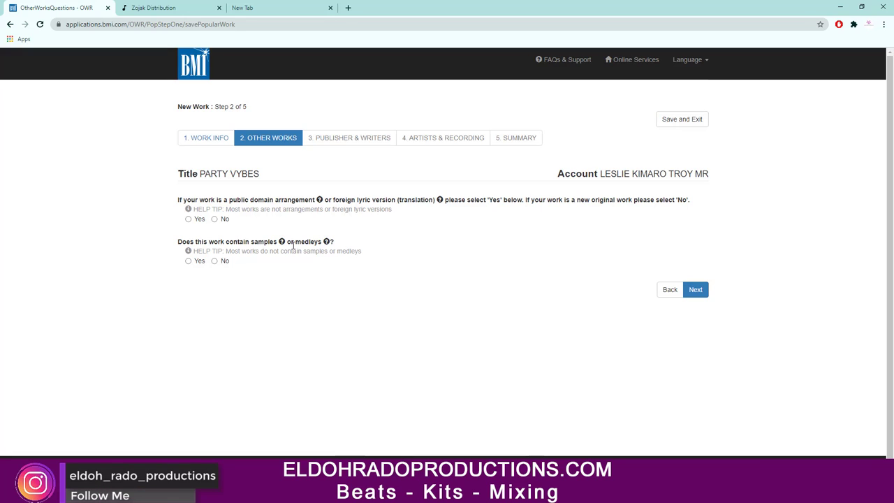
{"action": "left_click", "coordinate": [215, 260]}
{"action": "left_click", "coordinate": [214, 218]}
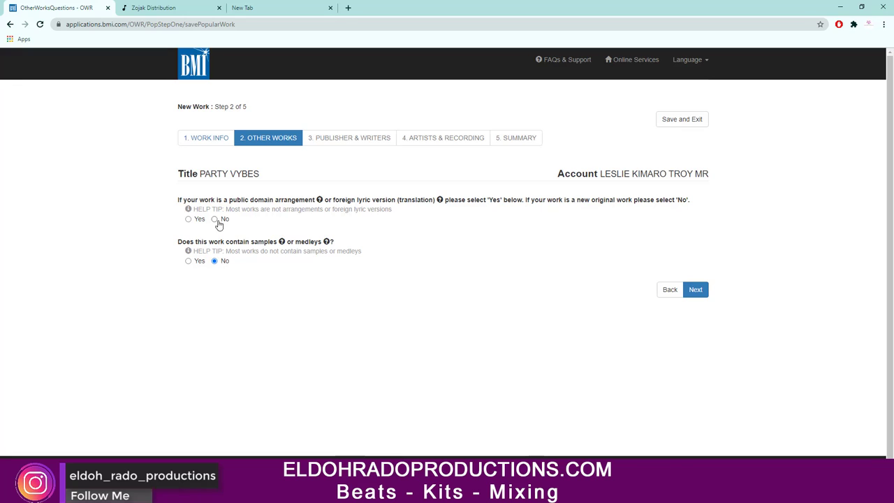
- Continue past Step 2 and answer Yes to the work having publishers
{"action": "left_click", "coordinate": [696, 289]}
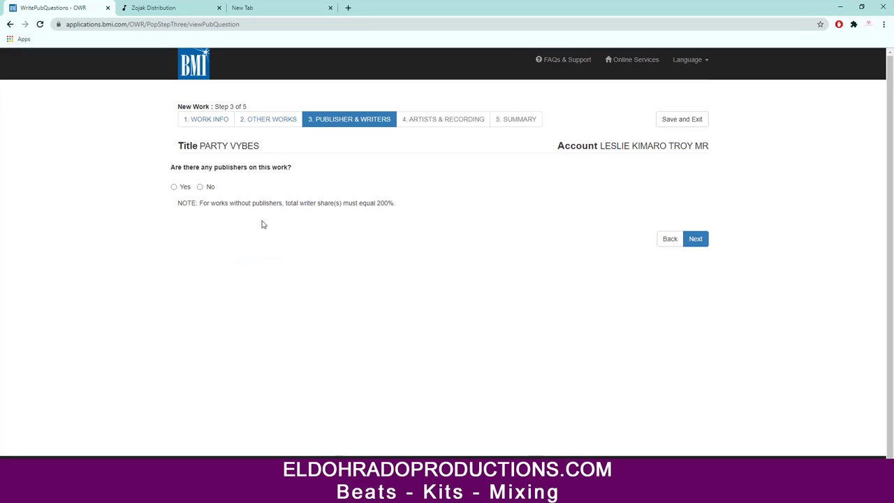
{"action": "left_click", "coordinate": [174, 187]}
{"action": "left_click", "coordinate": [698, 241]}
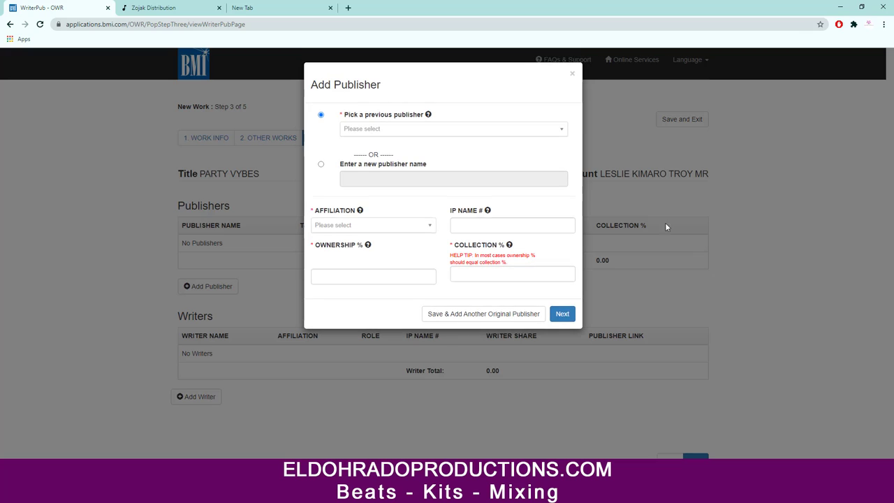
- Choose previous publisher TUNECORE DIGITAL MUSIC with 50.00 ownership and 50.00 collection percentages
{"action": "left_click", "coordinate": [510, 133]}
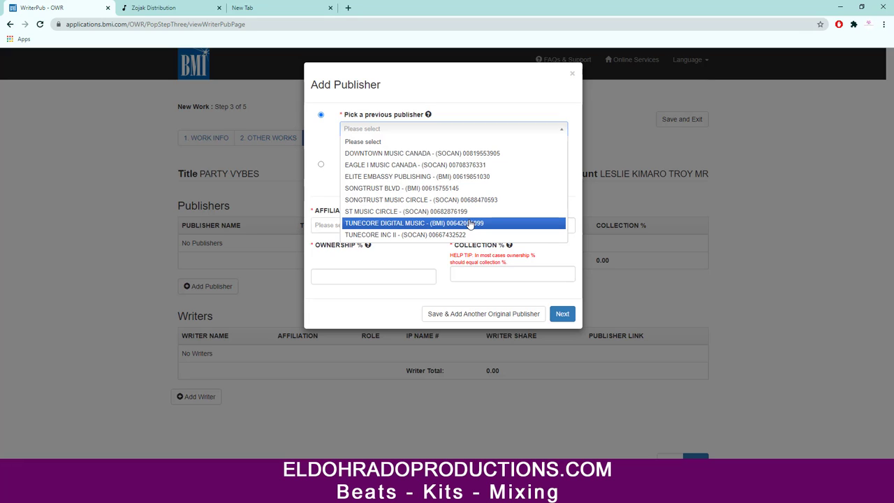
{"action": "left_click", "coordinate": [470, 224]}
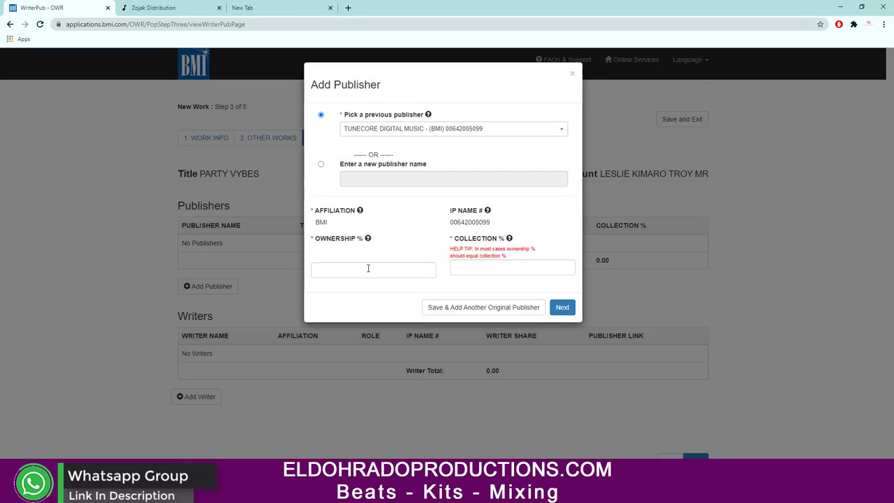
{"action": "left_click", "coordinate": [368, 269]}
{"action": "left_click", "coordinate": [359, 287]}
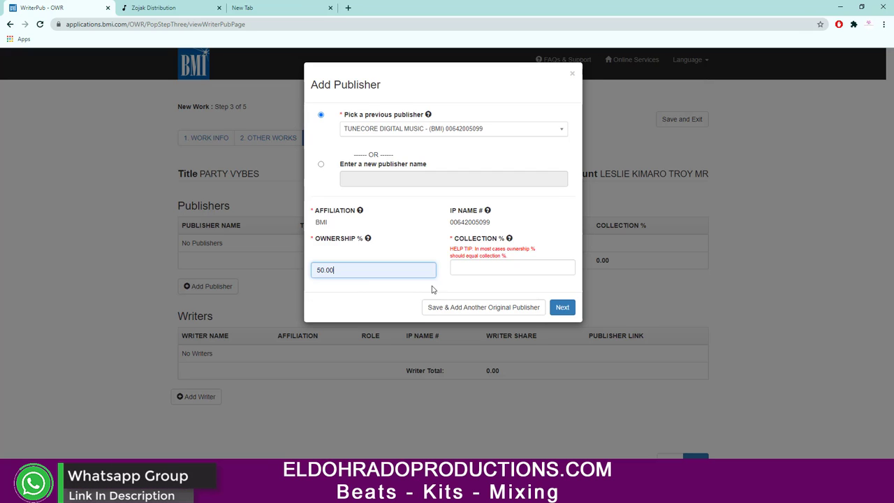
{"action": "left_click", "coordinate": [485, 269]}
{"action": "left_click", "coordinate": [480, 285]}
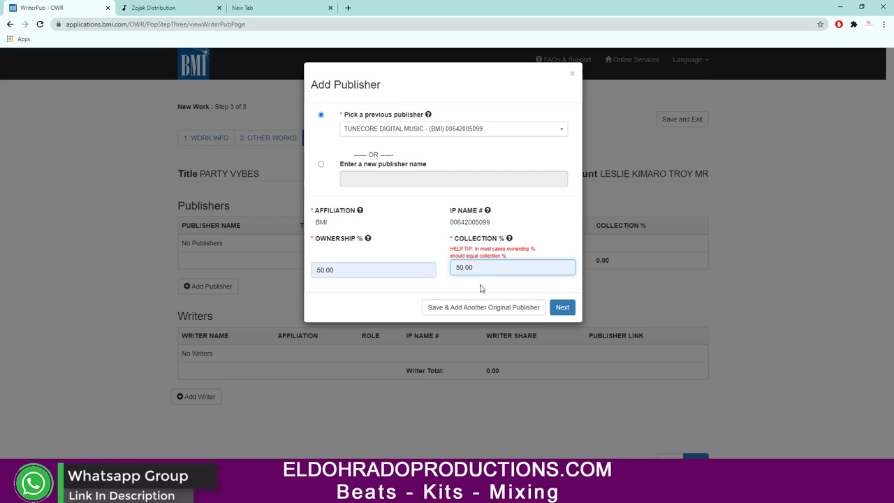
- Save the publisher and add the account holder as a writer with the Composer role
{"action": "left_click", "coordinate": [563, 312]}
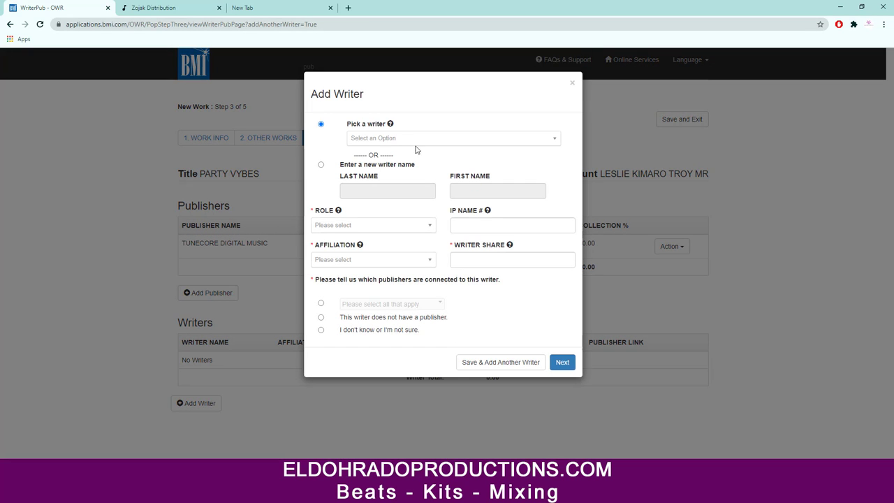
{"action": "left_click", "coordinate": [407, 143]}
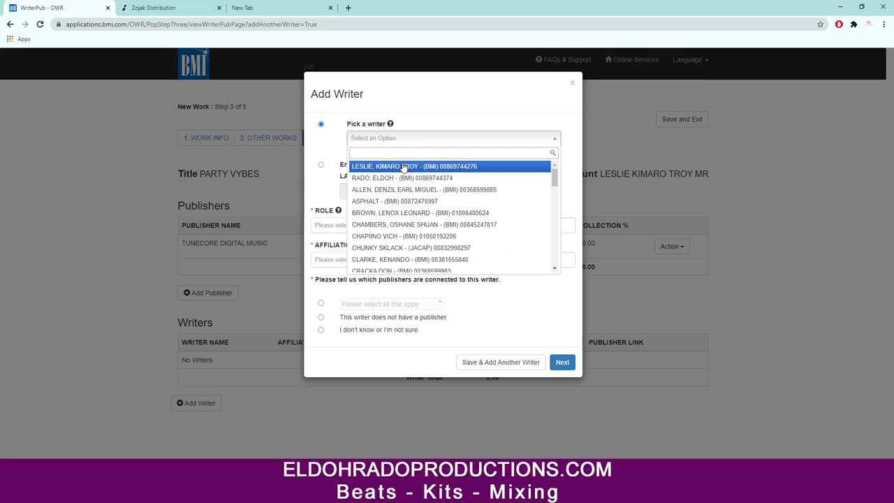
{"action": "left_click", "coordinate": [403, 169]}
{"action": "left_click", "coordinate": [357, 224]}
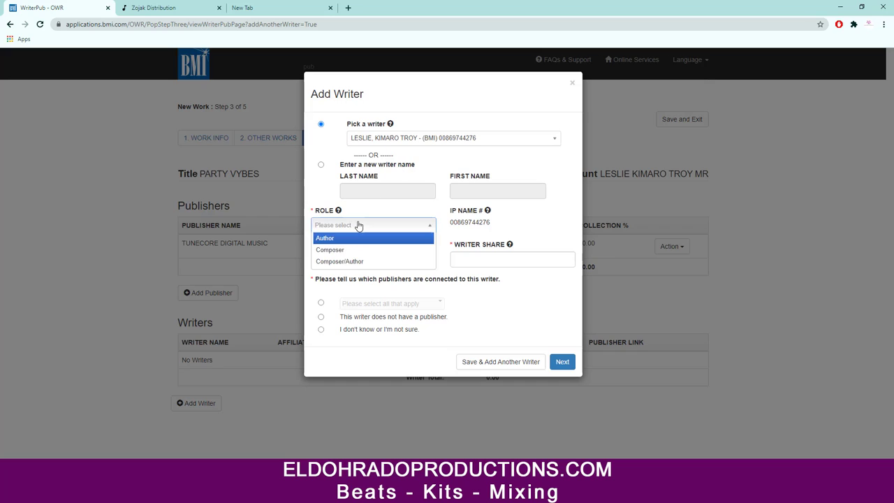
{"action": "left_click", "coordinate": [340, 251]}
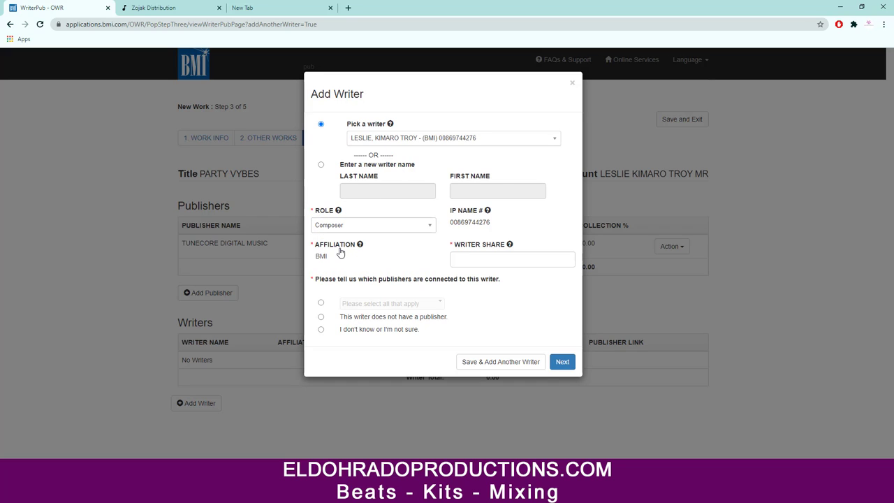
- Connect the writer to TUNECORE DIGITAL MUSIC with a 50.00 writer share
{"action": "left_click", "coordinate": [321, 303]}
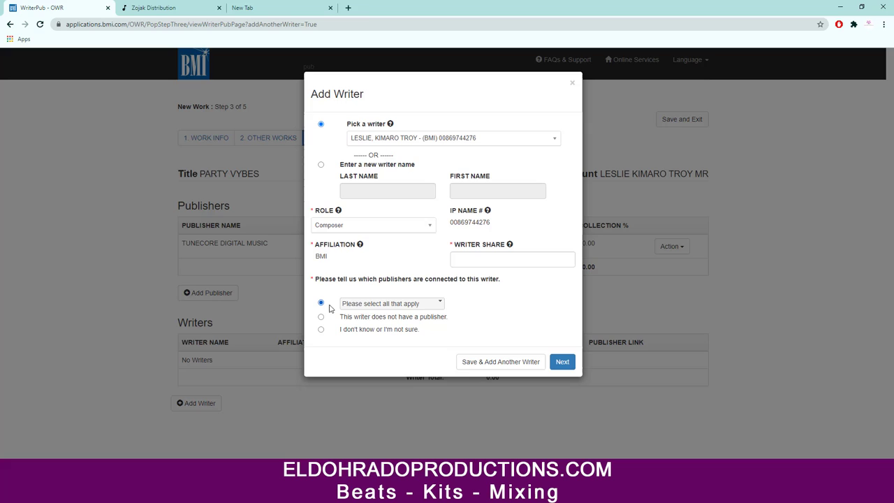
{"action": "left_click", "coordinate": [366, 306]}
{"action": "left_click", "coordinate": [349, 331]}
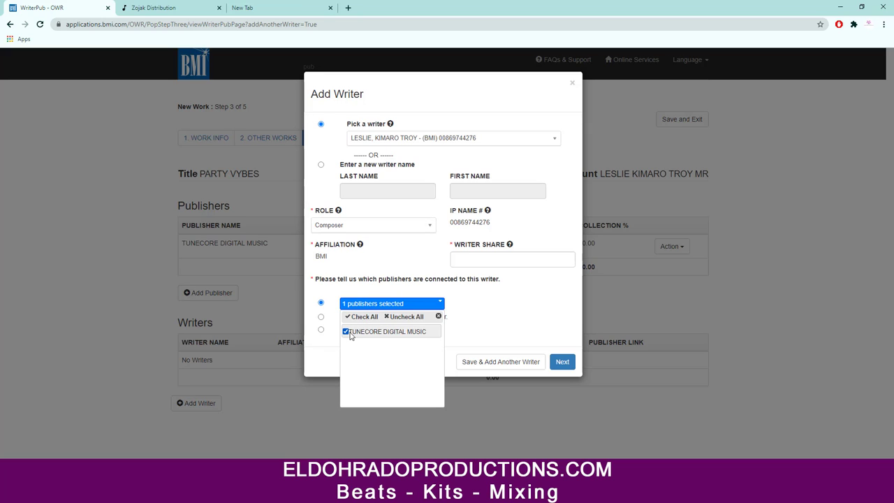
{"action": "left_click", "coordinate": [505, 260]}
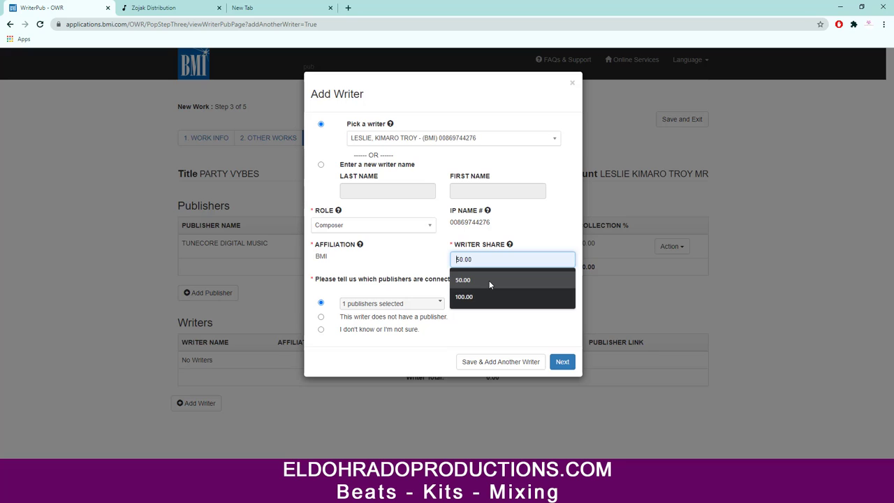
{"action": "left_click", "coordinate": [489, 280]}
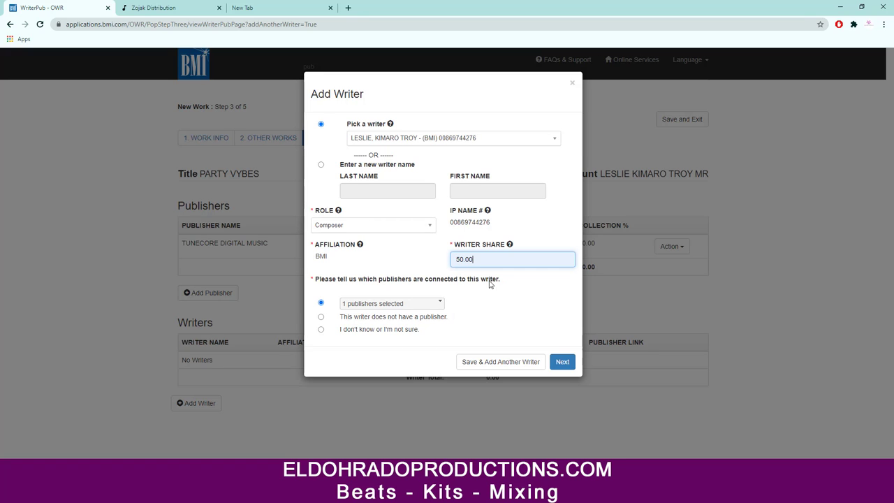
- Save the first writer and add a second registered writer with the Author role
{"action": "left_click", "coordinate": [494, 365]}
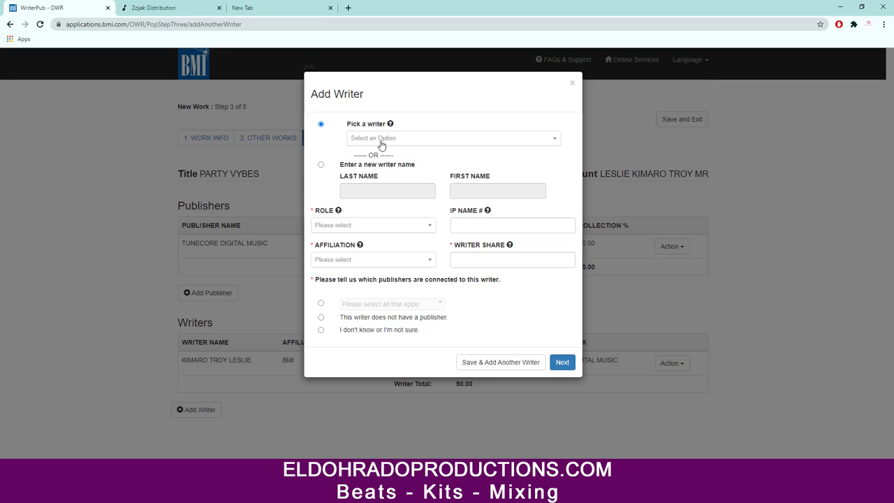
{"action": "left_click", "coordinate": [381, 140]}
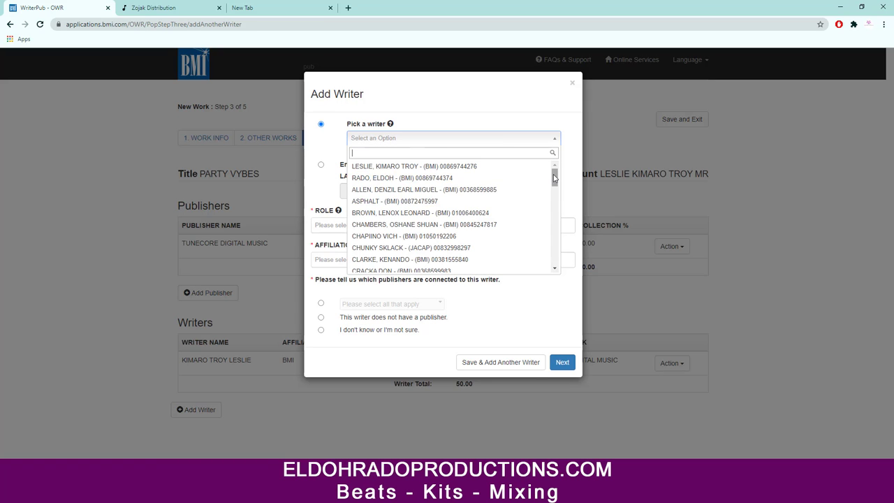
{"action": "left_click_drag", "start_coordinate": [555, 174], "coordinate": [555, 265]}
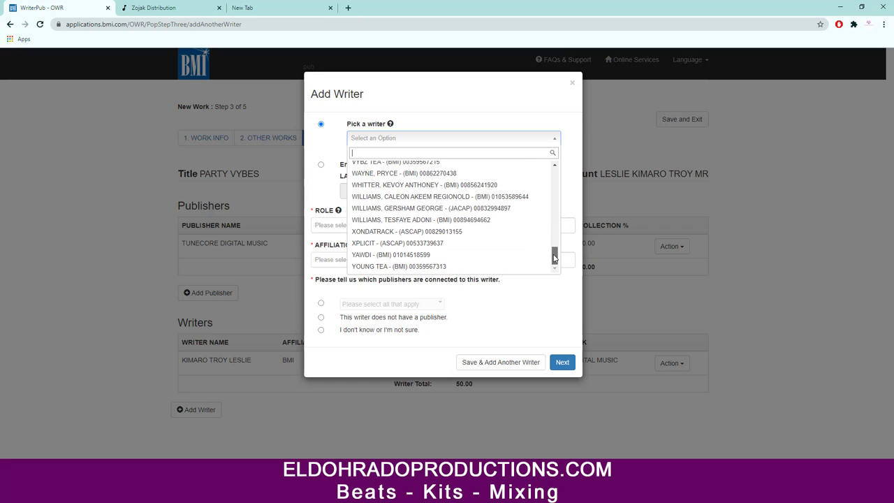
{"action": "left_click", "coordinate": [481, 198]}
{"action": "left_click", "coordinate": [358, 224]}
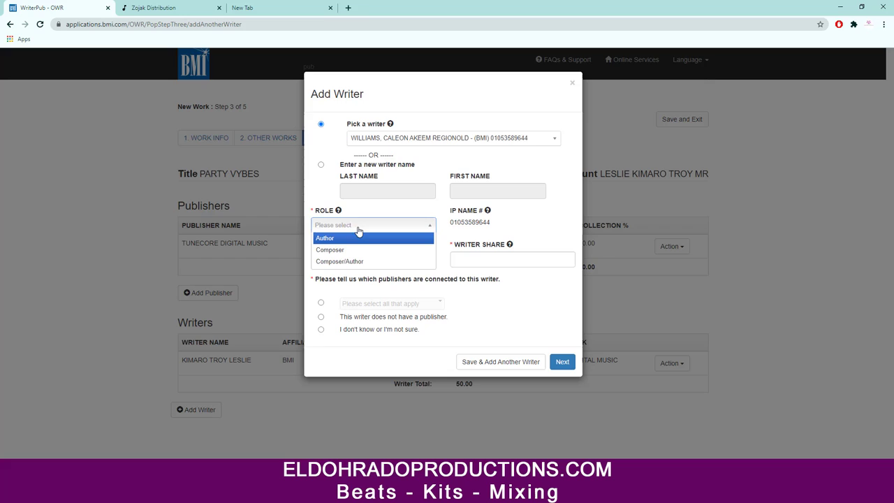
{"action": "left_click", "coordinate": [339, 240]}
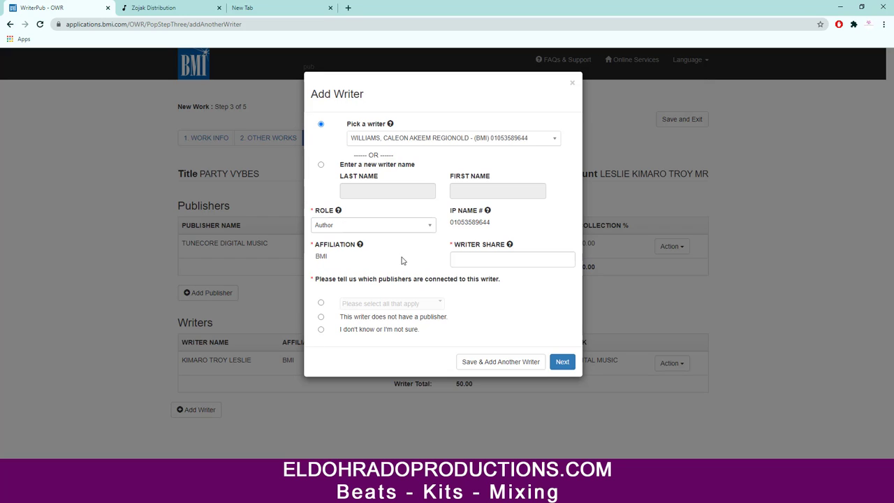
- Give the second writer a 100.00 share with no publisher and save
{"action": "left_click", "coordinate": [482, 260]}
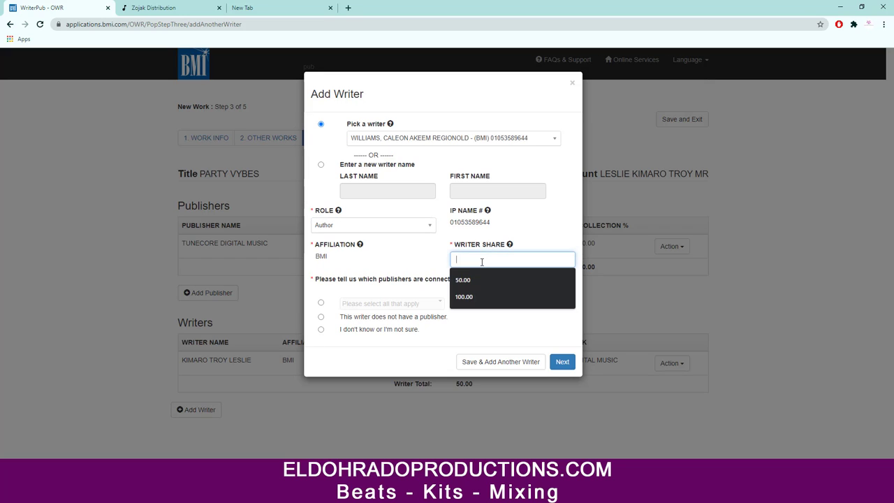
{"action": "left_click", "coordinate": [469, 296]}
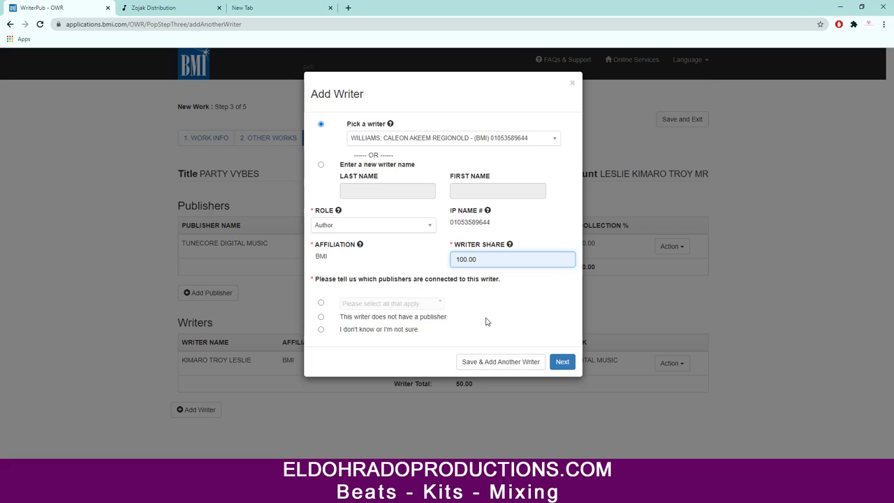
{"action": "left_click", "coordinate": [321, 318]}
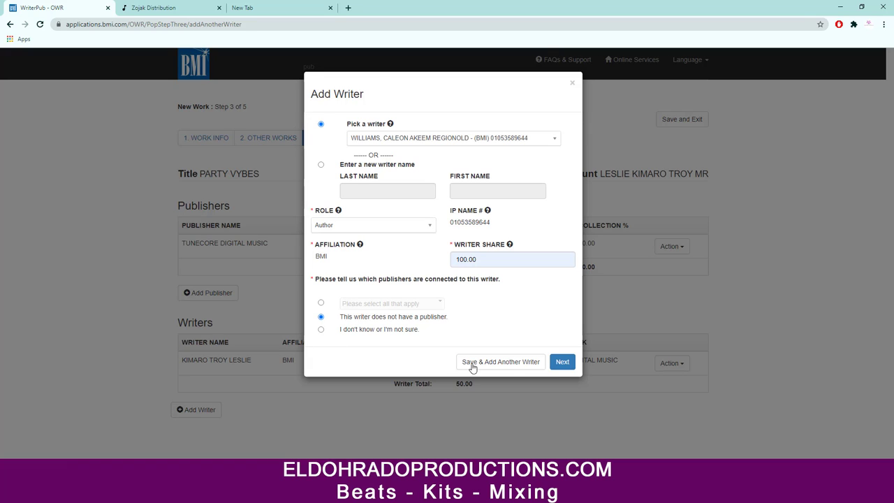
{"action": "left_click", "coordinate": [560, 363]}
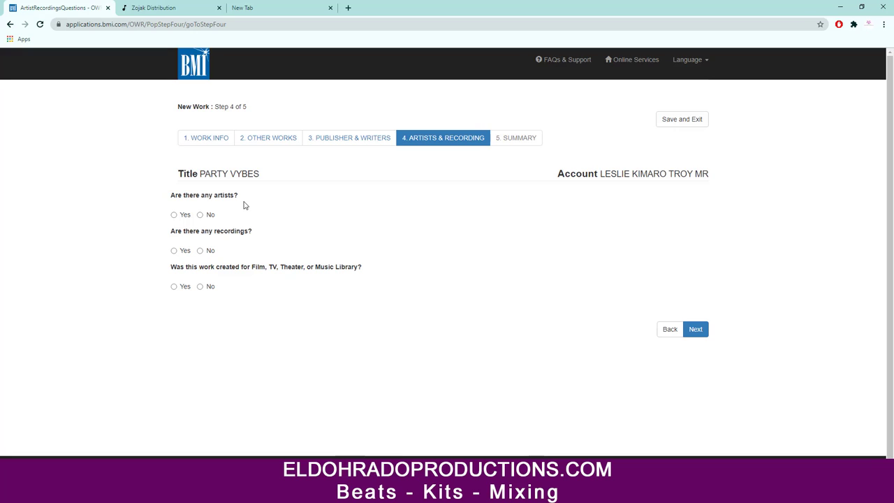
- Answer Yes to artists, Yes to recordings and No to film/TV/theater use
{"action": "left_click", "coordinate": [176, 215]}
{"action": "left_click", "coordinate": [175, 251]}
{"action": "left_click", "coordinate": [201, 287]}
{"action": "left_click", "coordinate": [704, 330]}
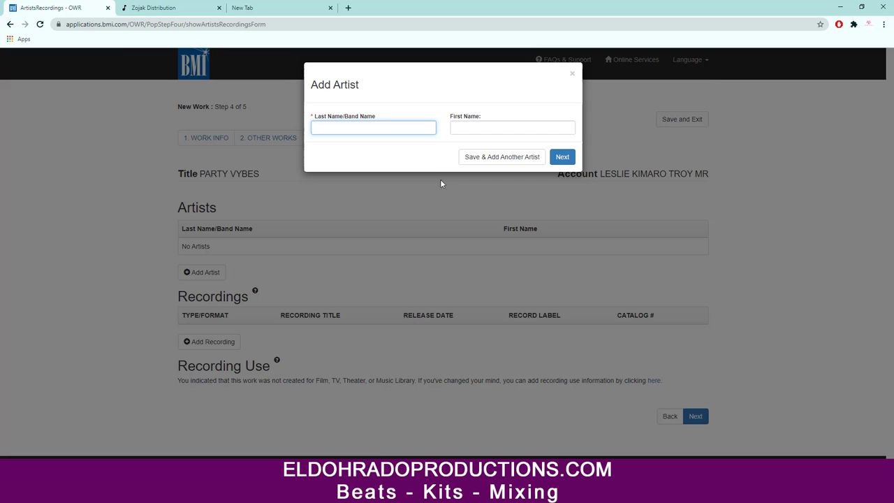
- Add SKELLYDON, taken from the Zojak release page, as the work's artist
{"action": "left_click", "coordinate": [168, 14]}
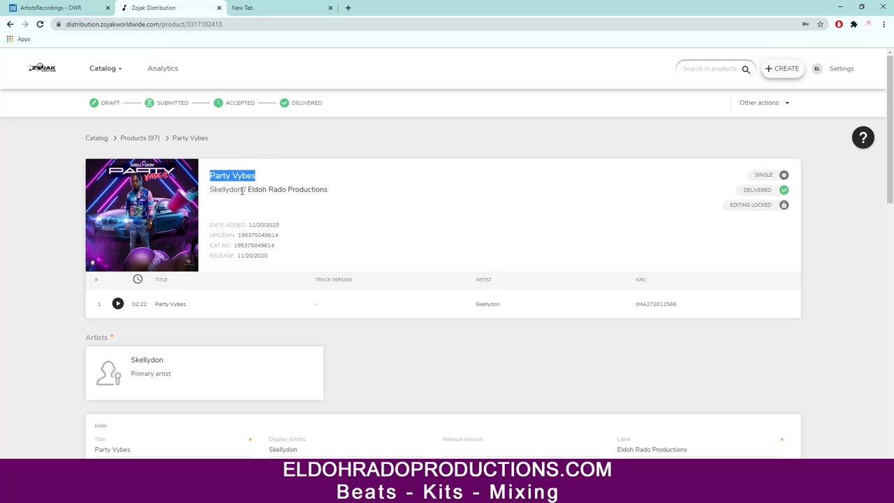
{"action": "left_click_drag", "start_coordinate": [242, 189], "coordinate": [211, 189]}
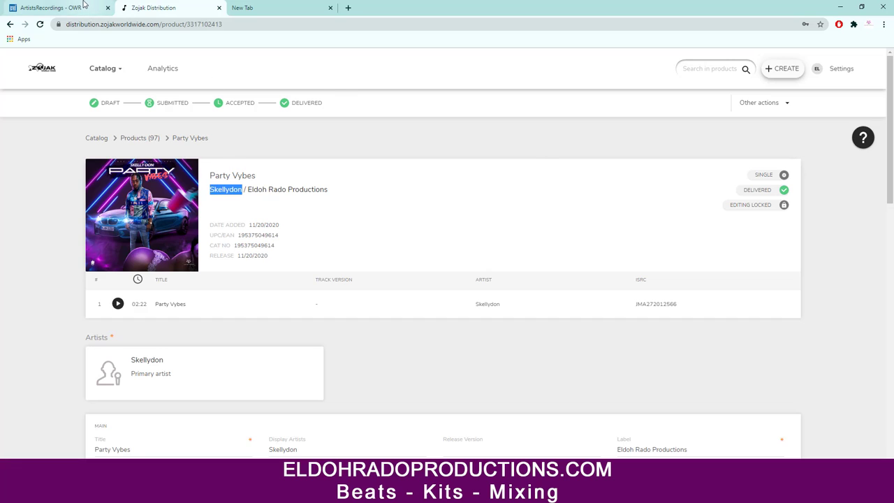
{"action": "left_click", "coordinate": [84, 7]}
{"action": "left_click", "coordinate": [344, 128]}
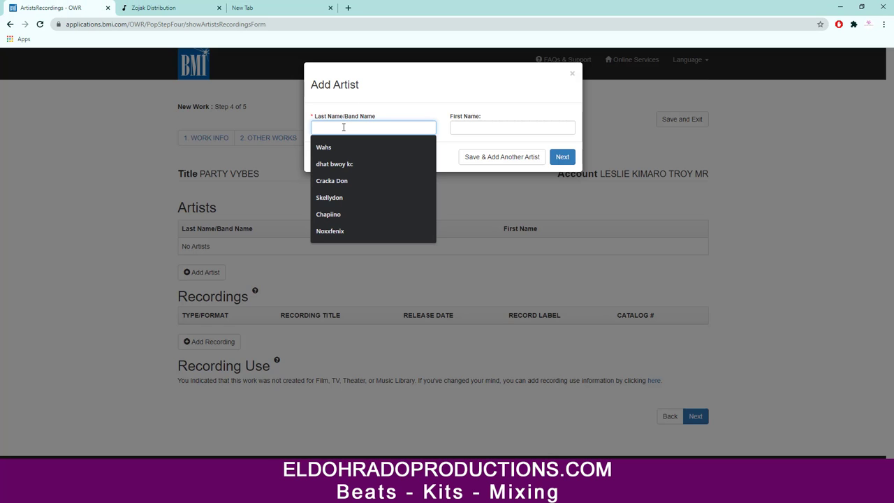
{"action": "type", "text": "SKELLYDON"}
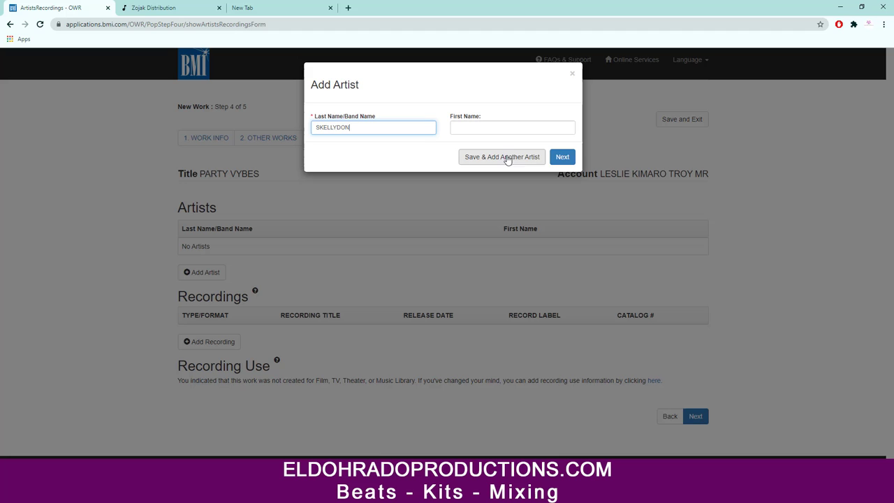
{"action": "left_click", "coordinate": [556, 160]}
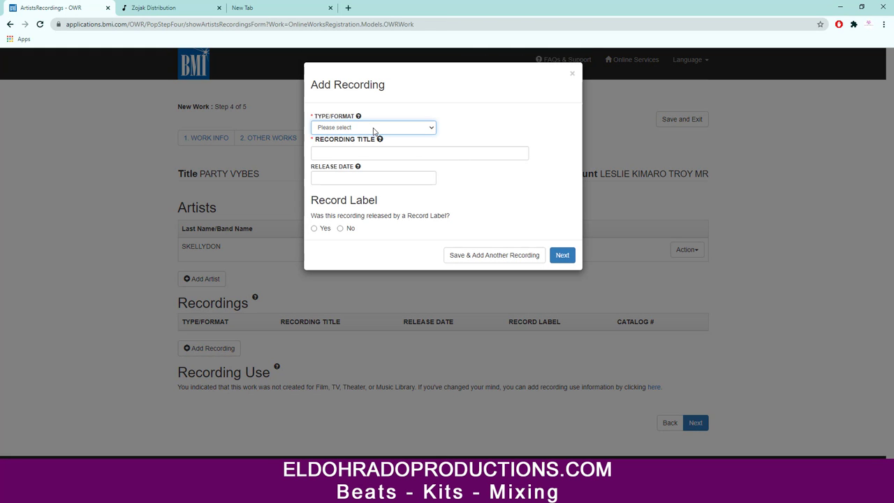
- Set the recording type to Single and its title to PARTY VYBES, copied from Zojak
{"action": "left_click", "coordinate": [375, 128]}
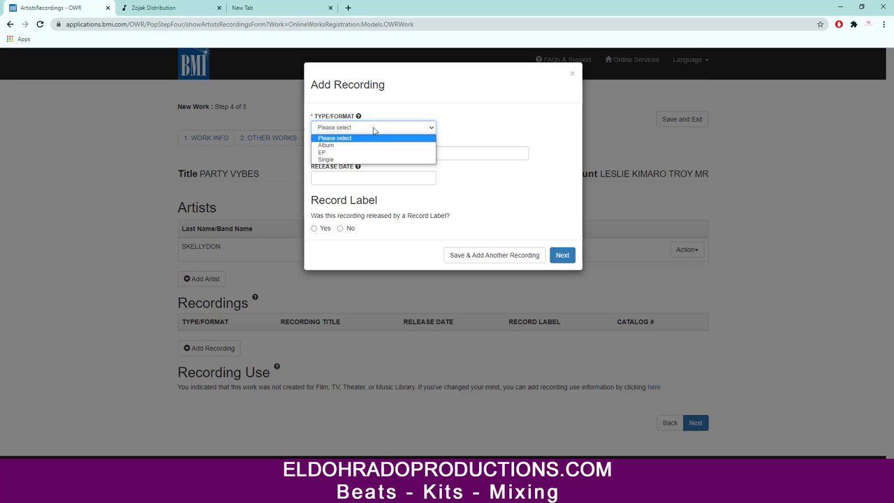
{"action": "left_click", "coordinate": [343, 158]}
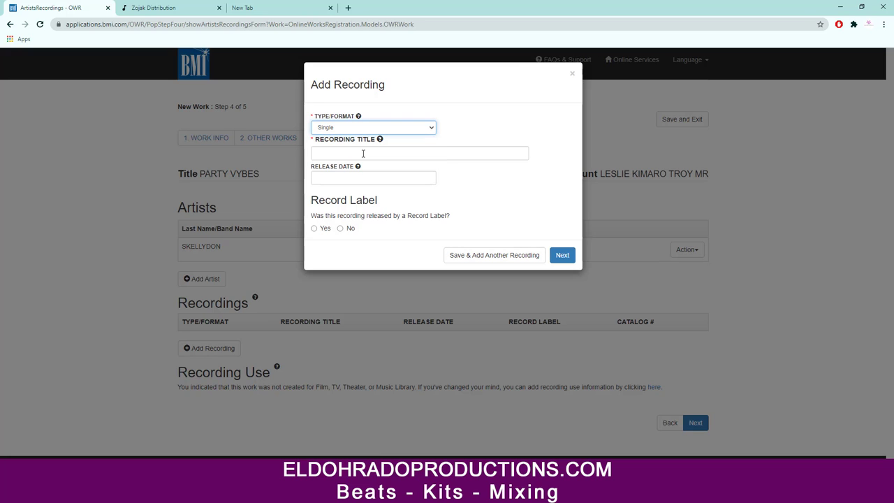
{"action": "left_click", "coordinate": [142, 9]}
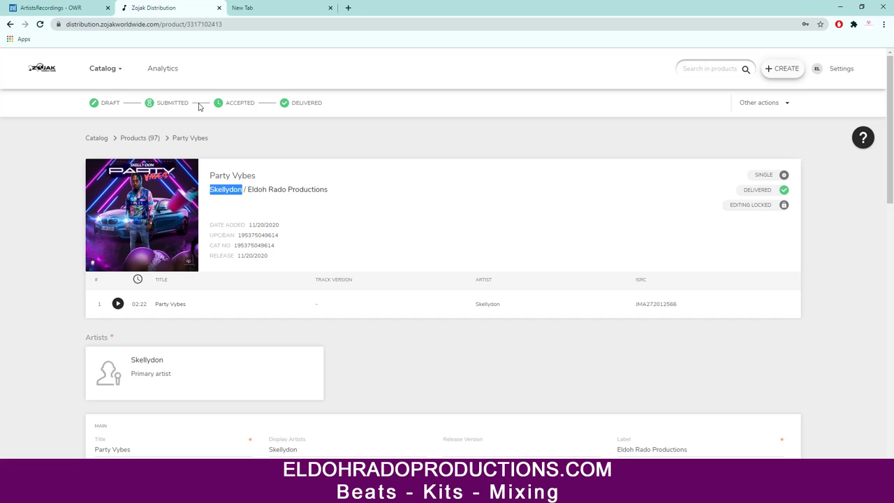
{"action": "triple_click", "coordinate": [258, 181]}
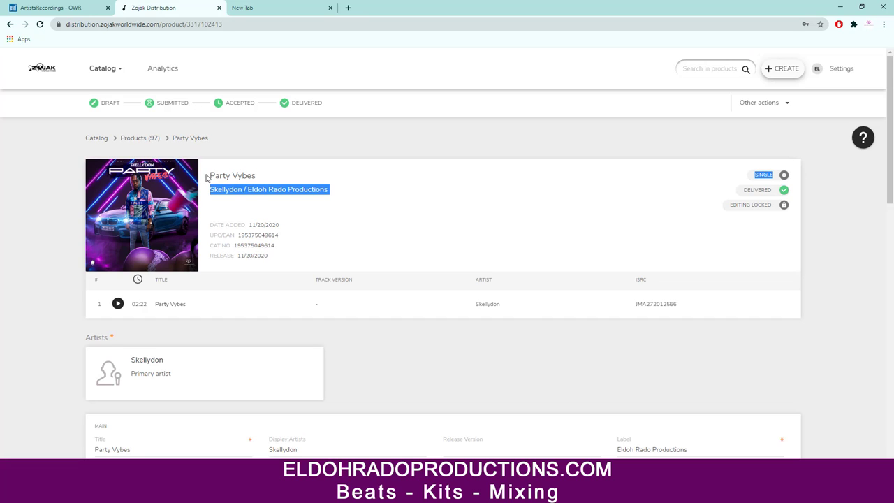
{"action": "left_click_drag", "start_coordinate": [208, 176], "coordinate": [256, 175]}
{"action": "right_click", "coordinate": [211, 172]}
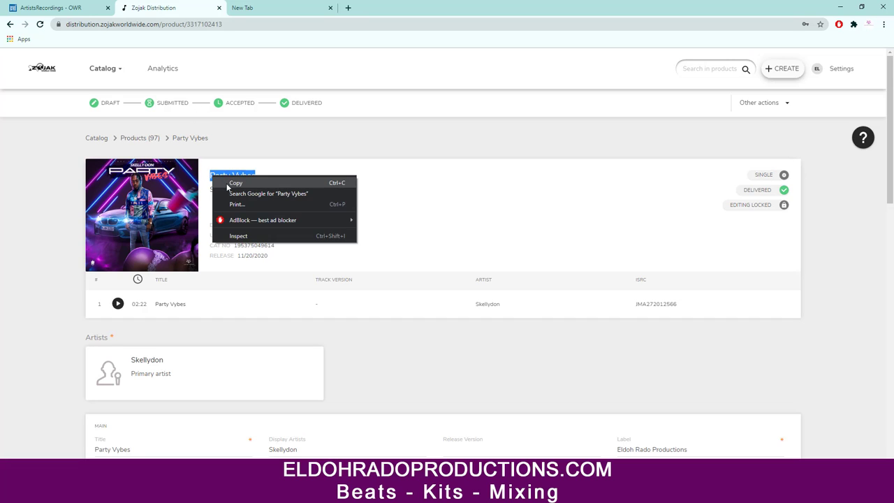
{"action": "left_click", "coordinate": [227, 183]}
{"action": "left_click", "coordinate": [56, 8]}
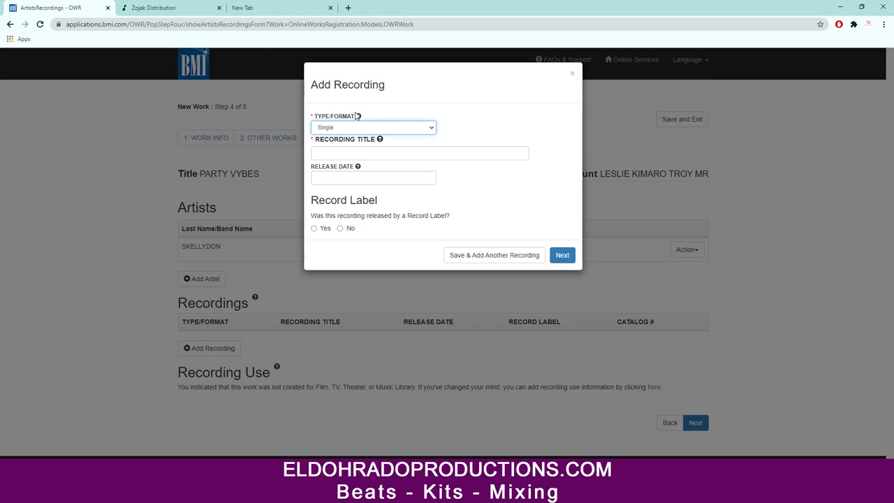
{"action": "left_click", "coordinate": [343, 153]}
{"action": "key", "text": "ctrl+v"}
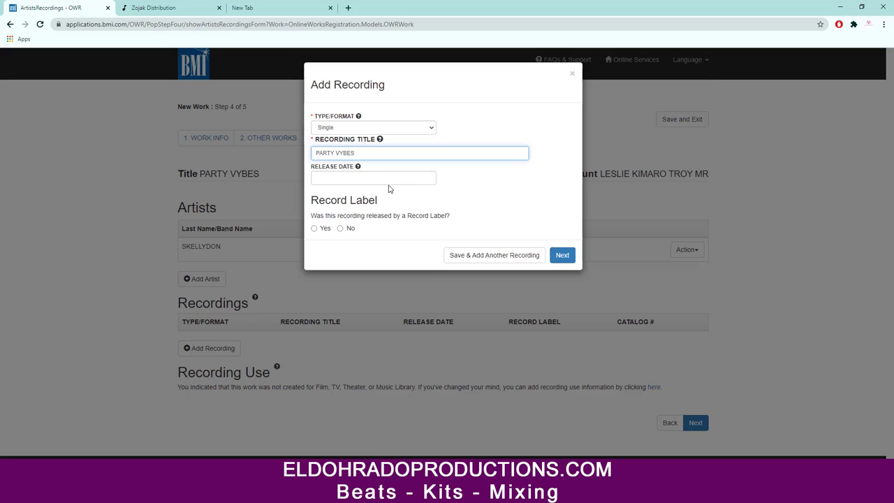
- Set the recording's release date to 11/20/2020
{"action": "left_click", "coordinate": [376, 180]}
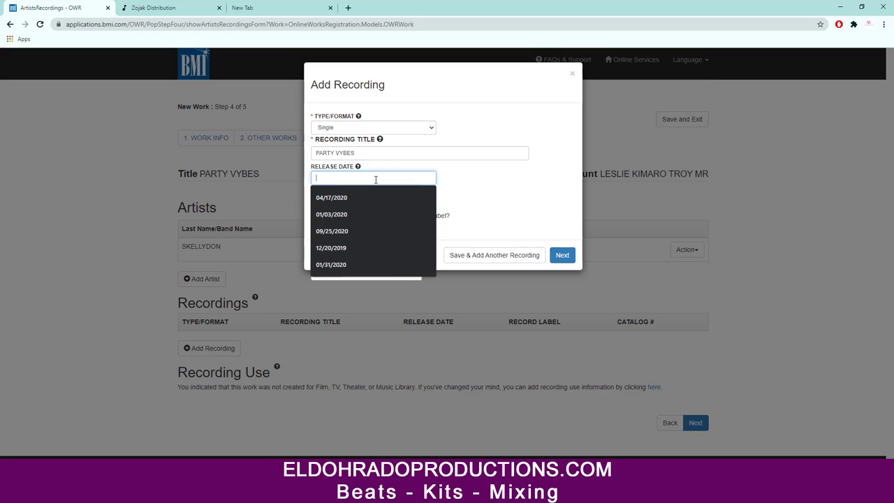
{"action": "type", "text": "1"}
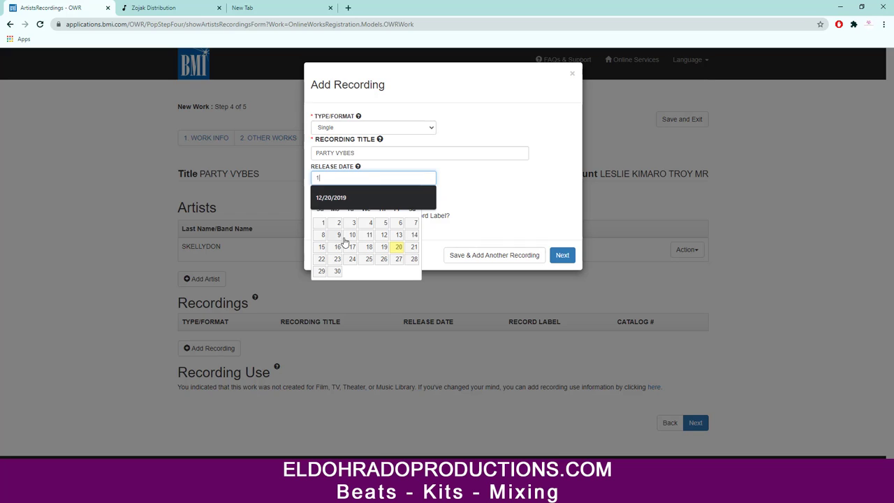
{"action": "left_click", "coordinate": [397, 249]}
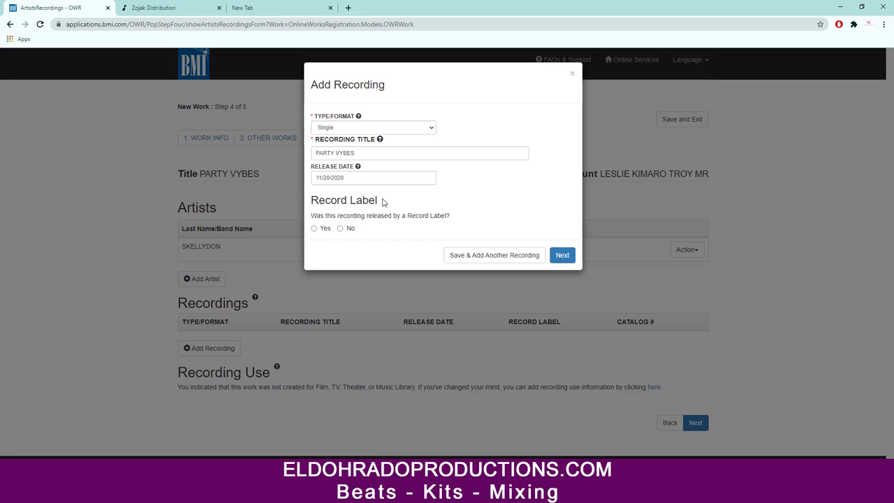
- Mark the recording as label-released, with Eldoh Rado Productions as the record label
{"action": "left_click", "coordinate": [314, 228]}
{"action": "left_click", "coordinate": [363, 248]}
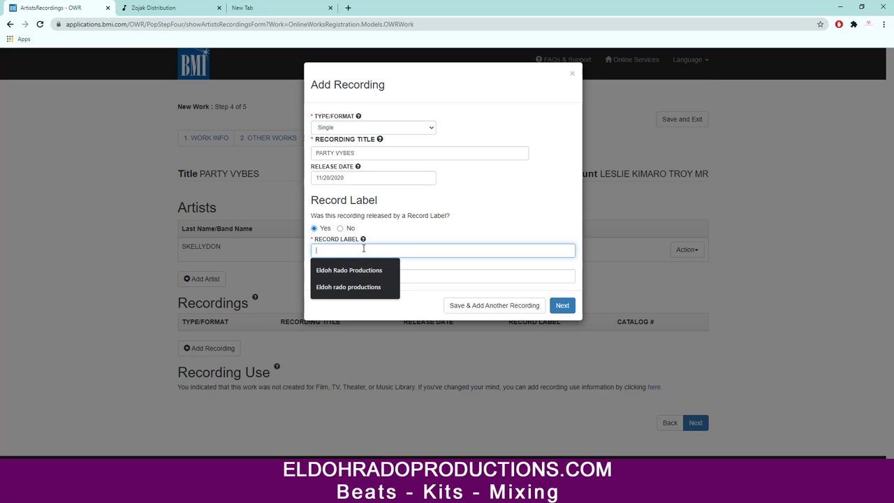
{"action": "left_click", "coordinate": [359, 270]}
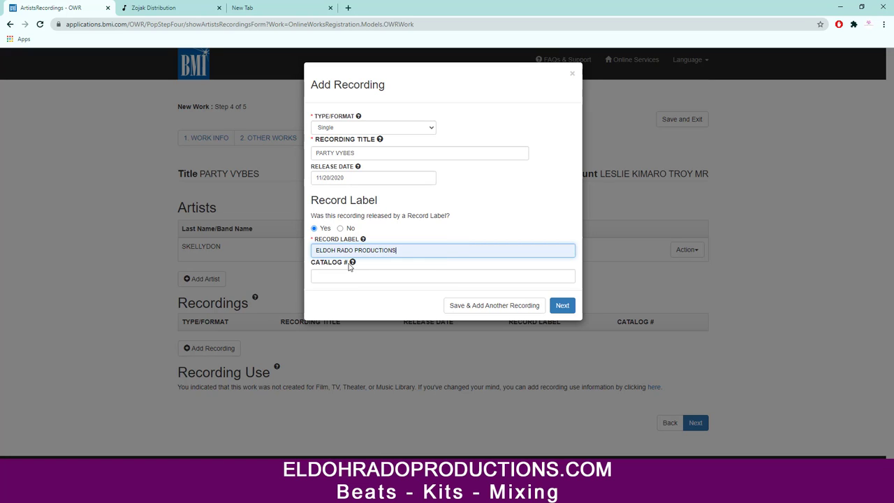
{"action": "left_click", "coordinate": [176, 8]}
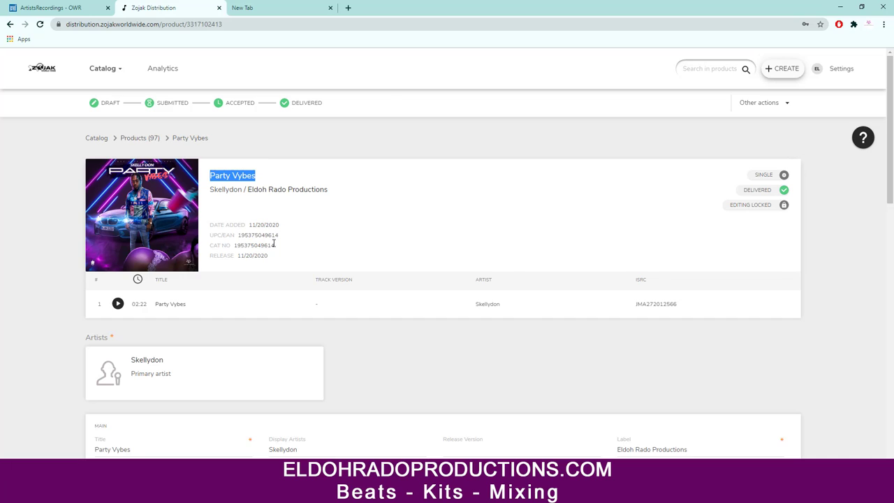
{"action": "left_click_drag", "start_coordinate": [275, 246], "coordinate": [235, 246]}
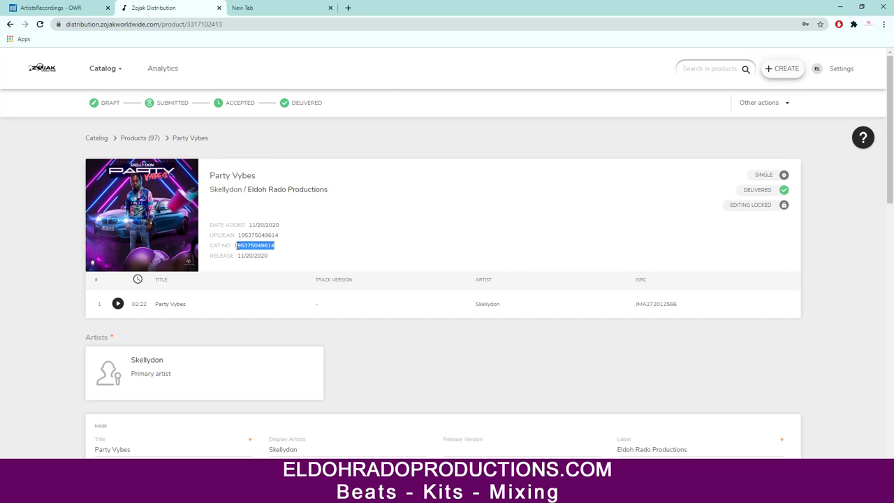
{"action": "right_click", "coordinate": [235, 246]}
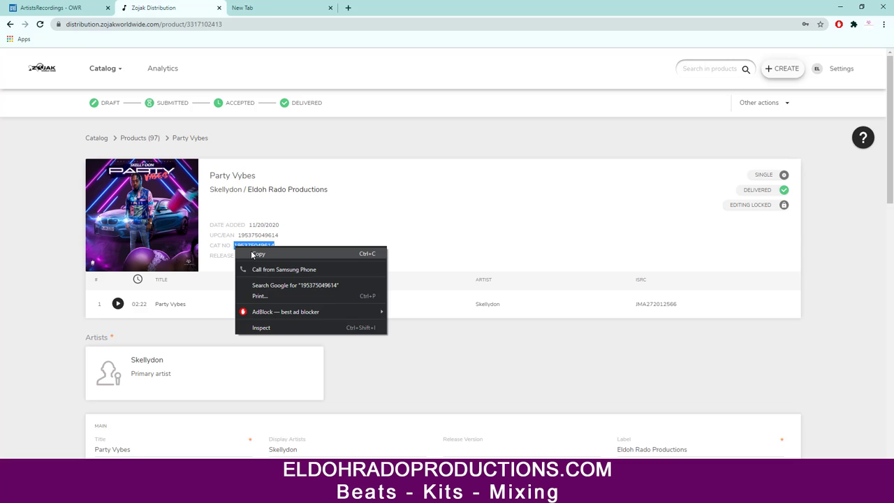
{"action": "left_click", "coordinate": [253, 255]}
{"action": "left_click", "coordinate": [96, 7]}
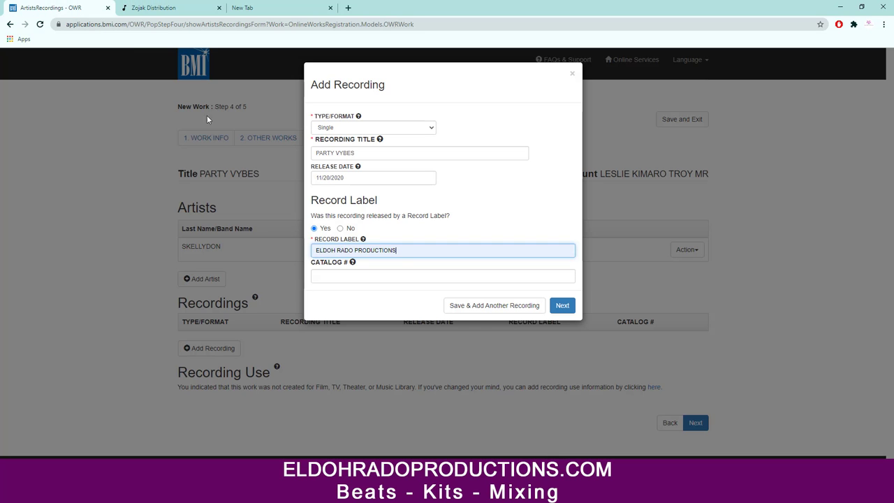
{"action": "left_click", "coordinate": [334, 277]}
{"action": "key", "text": "ctrl+v"}
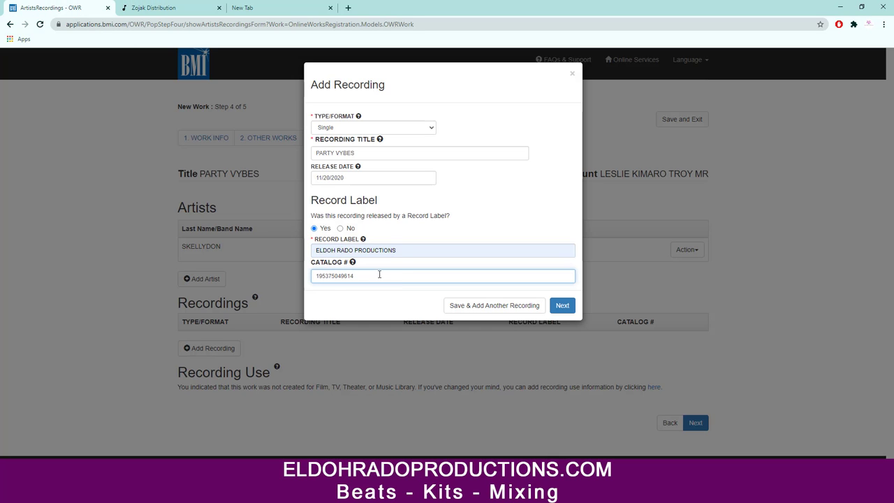
{"action": "left_click", "coordinate": [561, 307]}
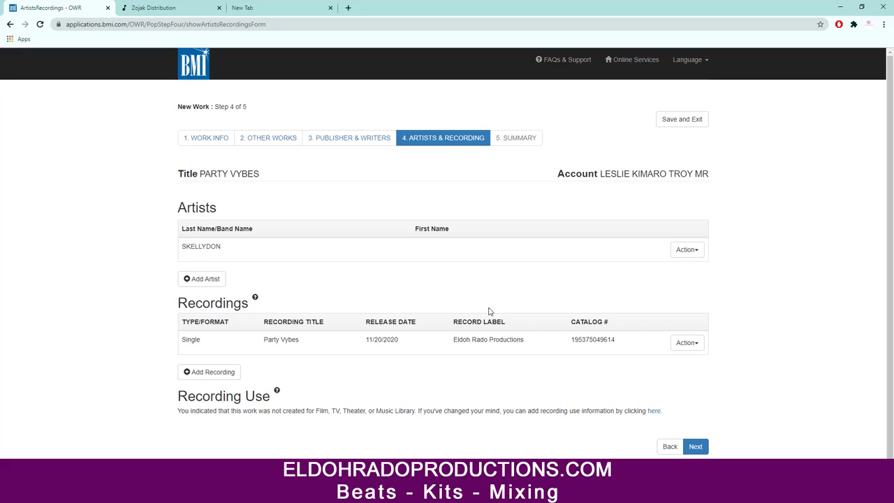
- Advance the registration from Artists & Recording to the Summary step
{"action": "scroll", "coordinate": [433, 199], "scroll_direction": "down", "scroll_amount": 1}
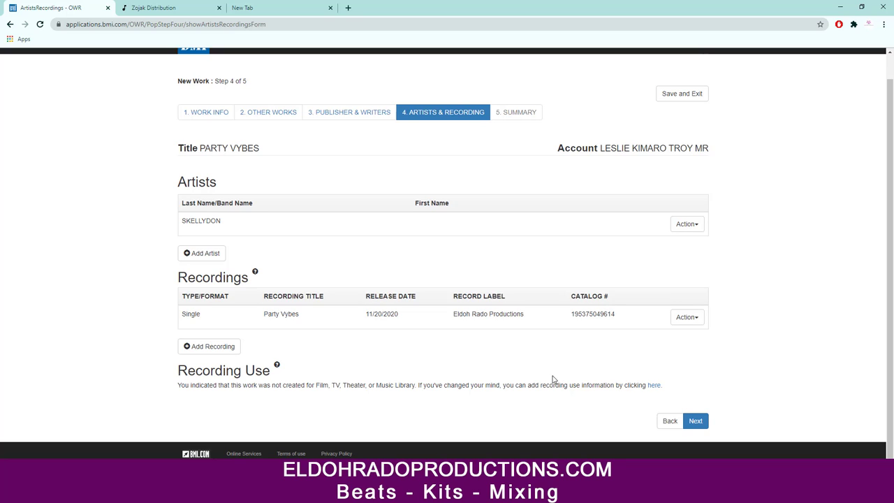
{"action": "left_click", "coordinate": [696, 422]}
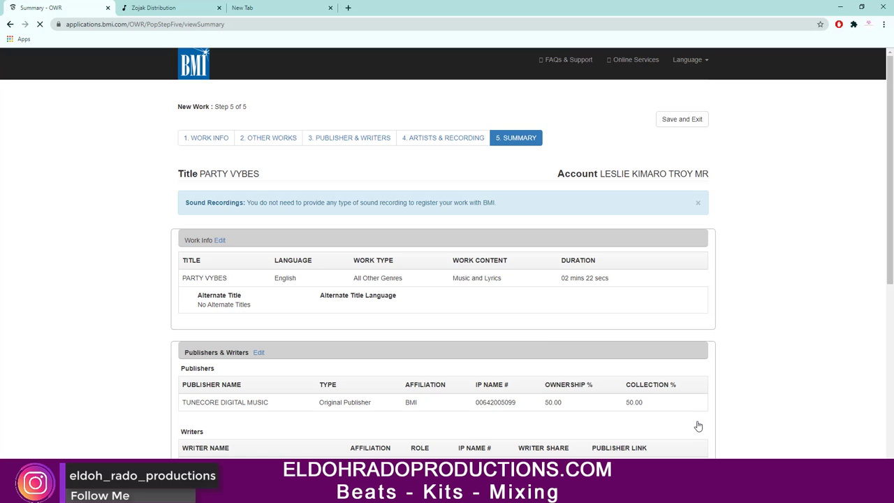
- Look over the PARTY VYBES summary, then check the accuracy and terms agreement
{"action": "scroll", "coordinate": [341, 271], "scroll_direction": "down", "scroll_amount": 2}
{"action": "scroll", "coordinate": [341, 271], "scroll_direction": "down", "scroll_amount": 2}
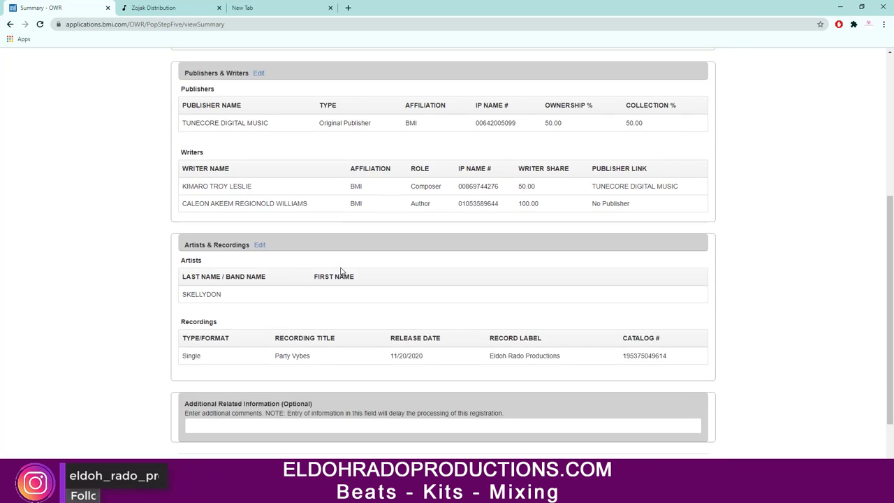
{"action": "scroll", "coordinate": [341, 270], "scroll_direction": "down", "scroll_amount": 1}
{"action": "scroll", "coordinate": [341, 271], "scroll_direction": "down", "scroll_amount": 1}
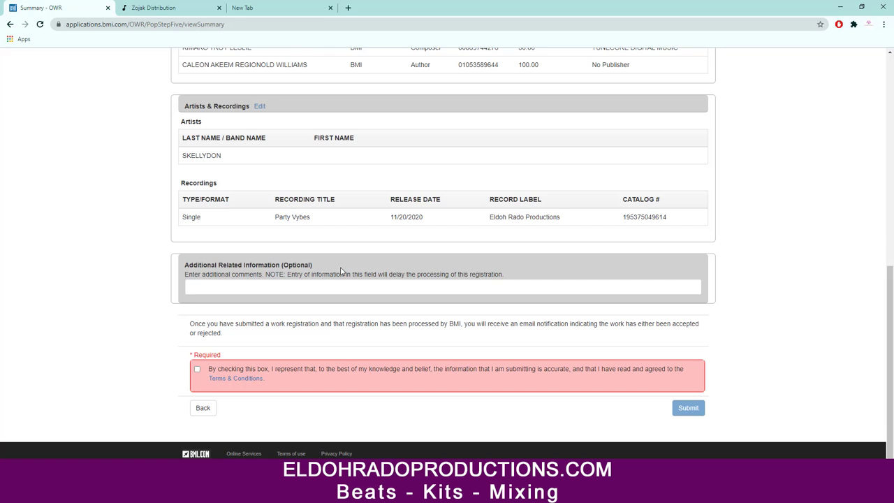
{"action": "scroll", "coordinate": [340, 271], "scroll_direction": "up", "scroll_amount": 1}
{"action": "scroll", "coordinate": [341, 271], "scroll_direction": "up", "scroll_amount": 1}
{"action": "scroll", "coordinate": [341, 271], "scroll_direction": "up", "scroll_amount": 1}
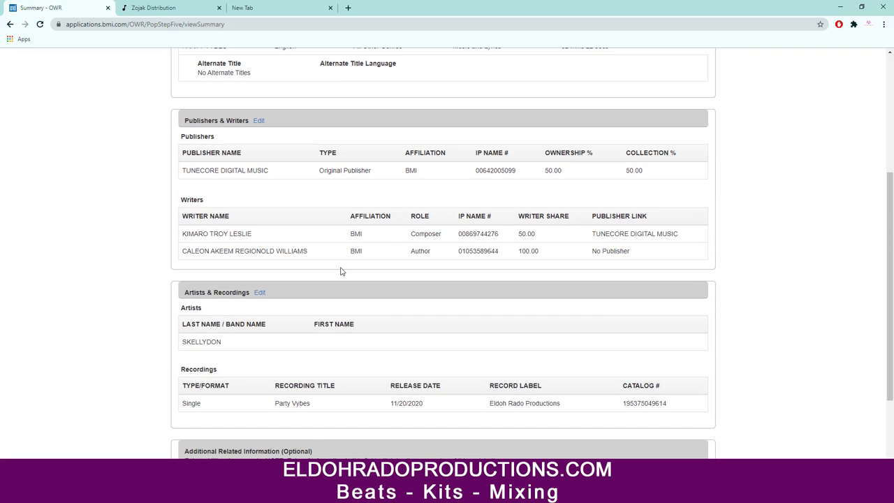
{"action": "scroll", "coordinate": [341, 271], "scroll_direction": "up", "scroll_amount": 2}
{"action": "scroll", "coordinate": [340, 271], "scroll_direction": "up", "scroll_amount": 1}
{"action": "scroll", "coordinate": [341, 271], "scroll_direction": "down", "scroll_amount": 1}
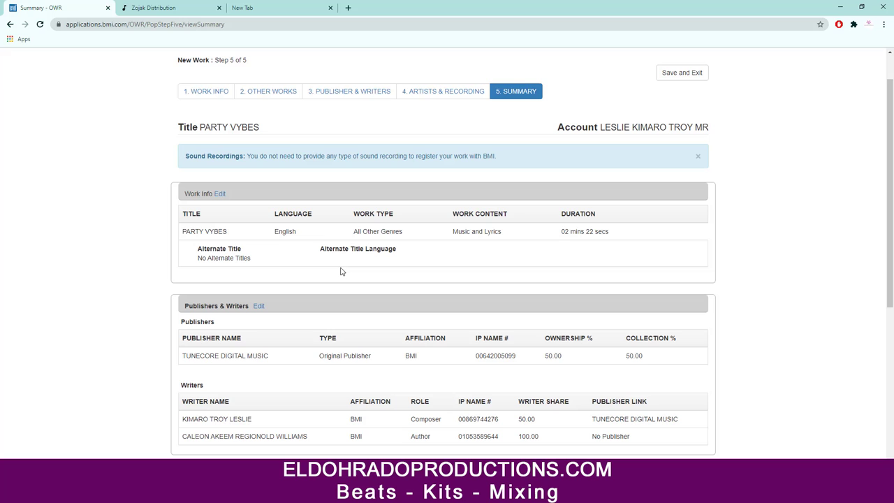
{"action": "scroll", "coordinate": [341, 271], "scroll_direction": "down", "scroll_amount": 2}
{"action": "scroll", "coordinate": [341, 271], "scroll_direction": "down", "scroll_amount": 2}
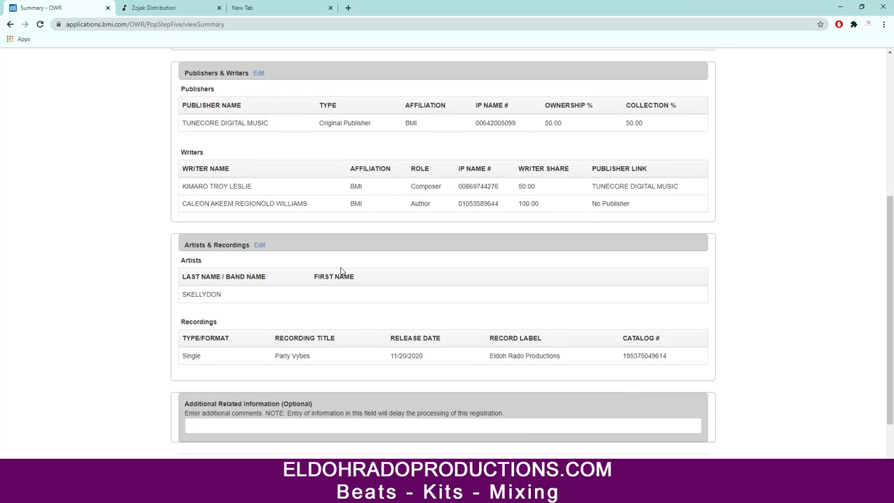
{"action": "scroll", "coordinate": [341, 271], "scroll_direction": "down", "scroll_amount": 1}
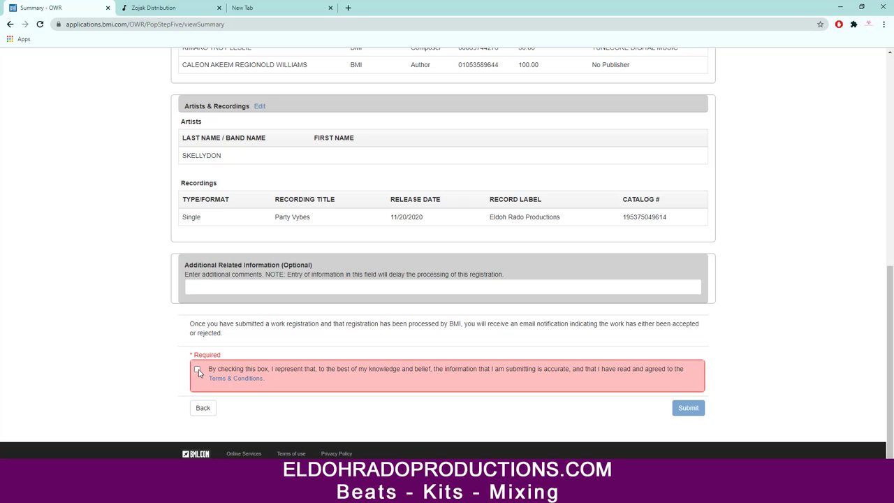
{"action": "left_click", "coordinate": [197, 370]}
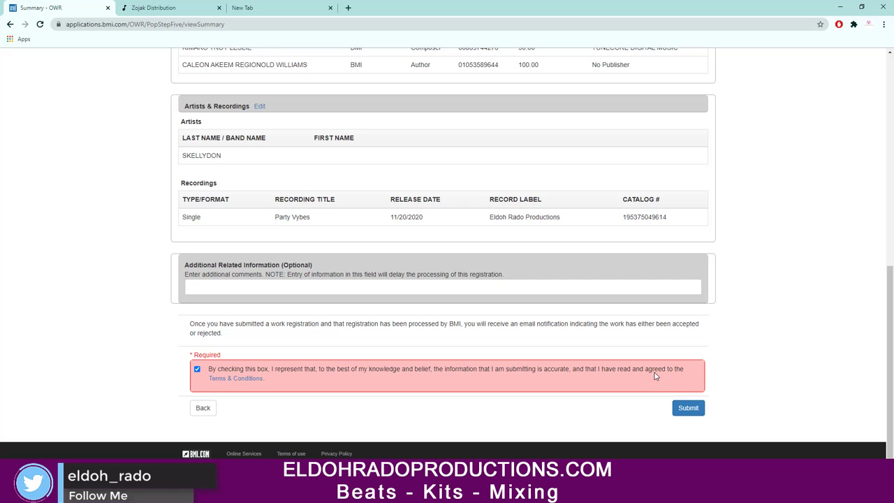
- Submit and confirm the PARTY VYBES registration, then return to In Process Works
{"action": "left_click", "coordinate": [689, 409]}
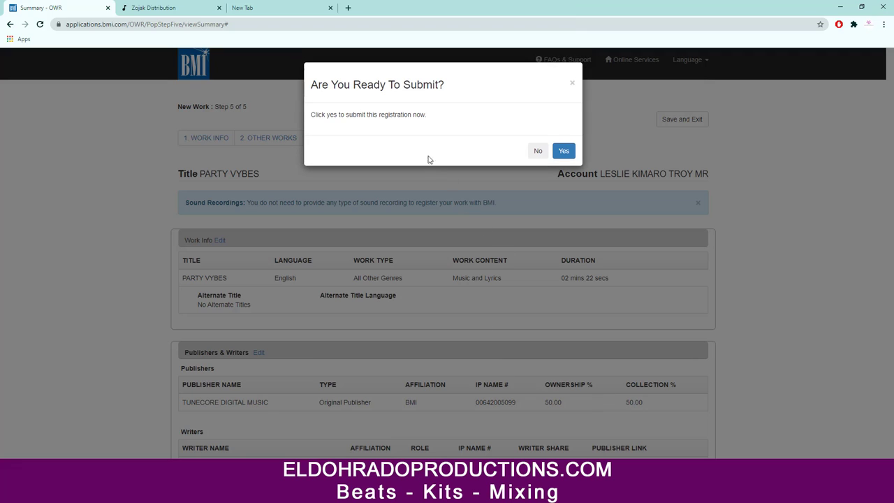
{"action": "left_click", "coordinate": [564, 152]}
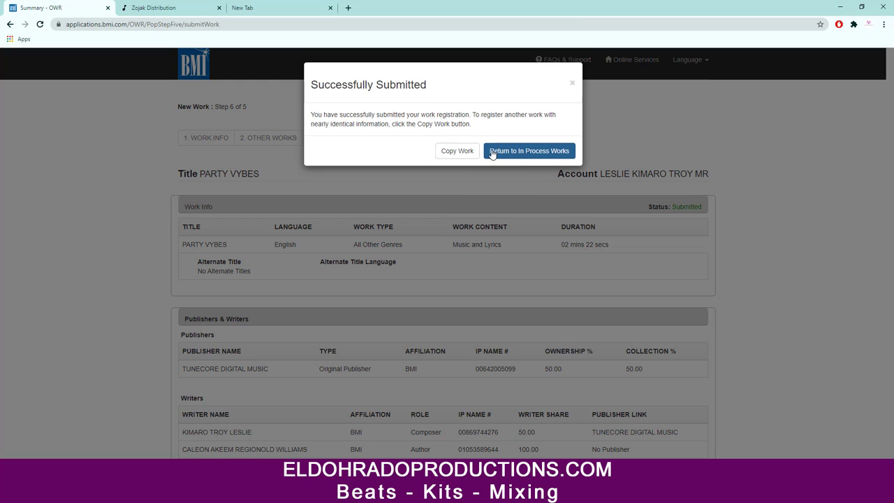
{"action": "left_click", "coordinate": [518, 152]}
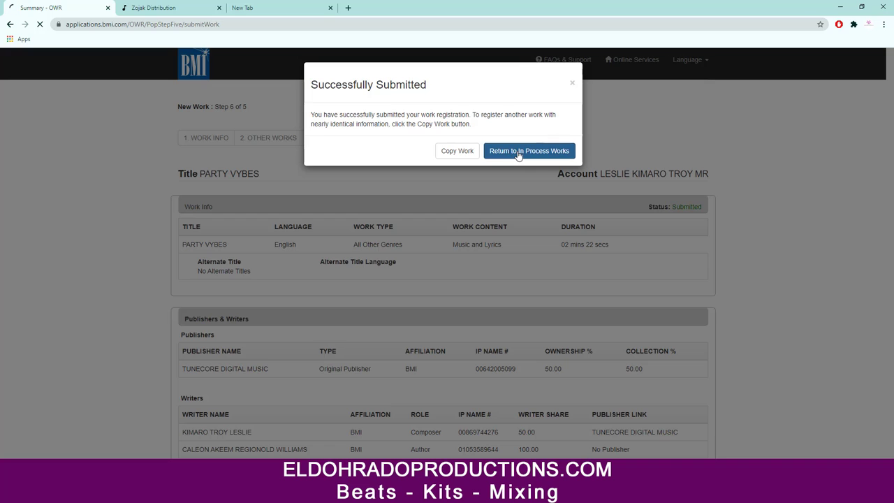